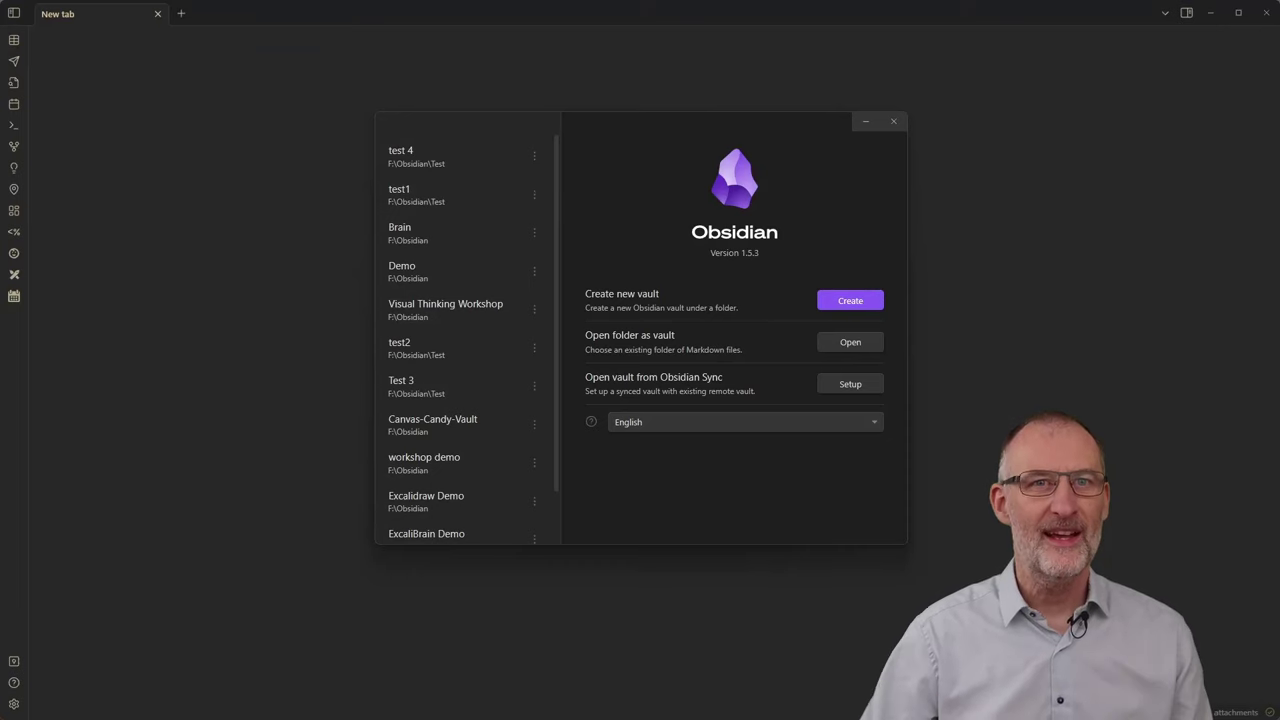
Dismiss the vault manager and find and open the drawing "BoaP - Feel Good Productivity" by searching for "feel good pr boap"
click(893, 121)
key(ctrl+o)
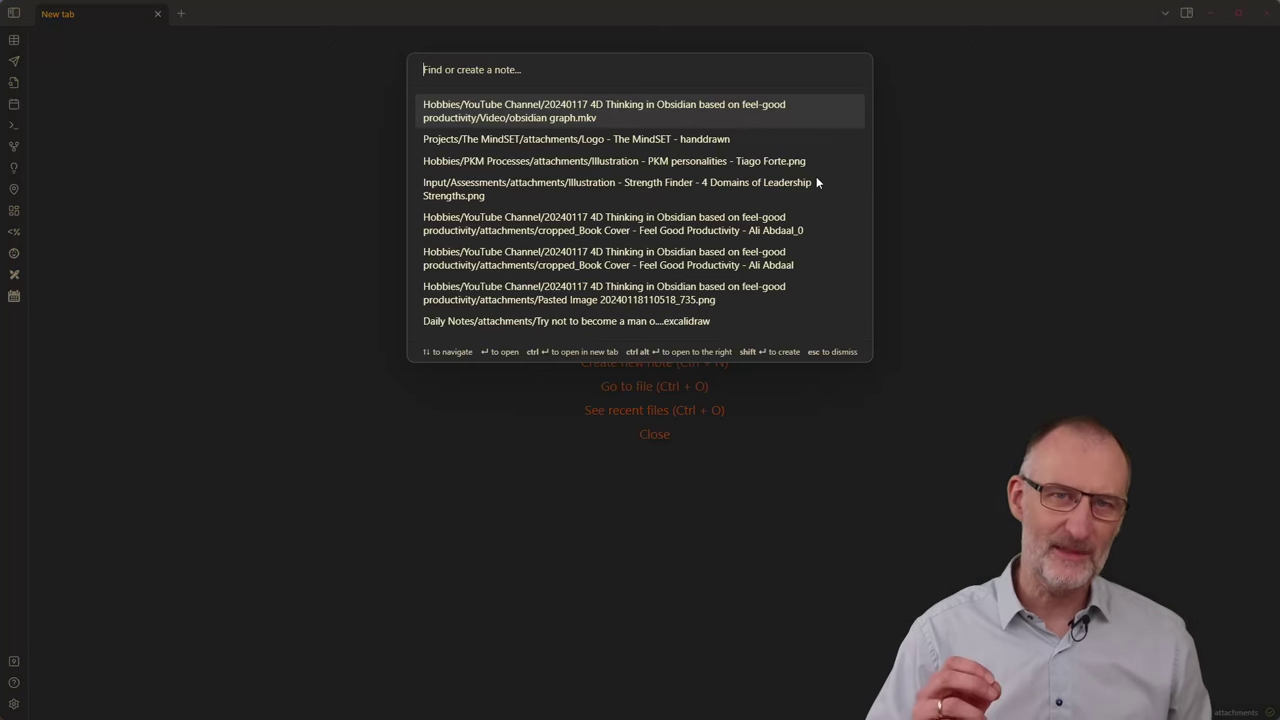
text(feel )
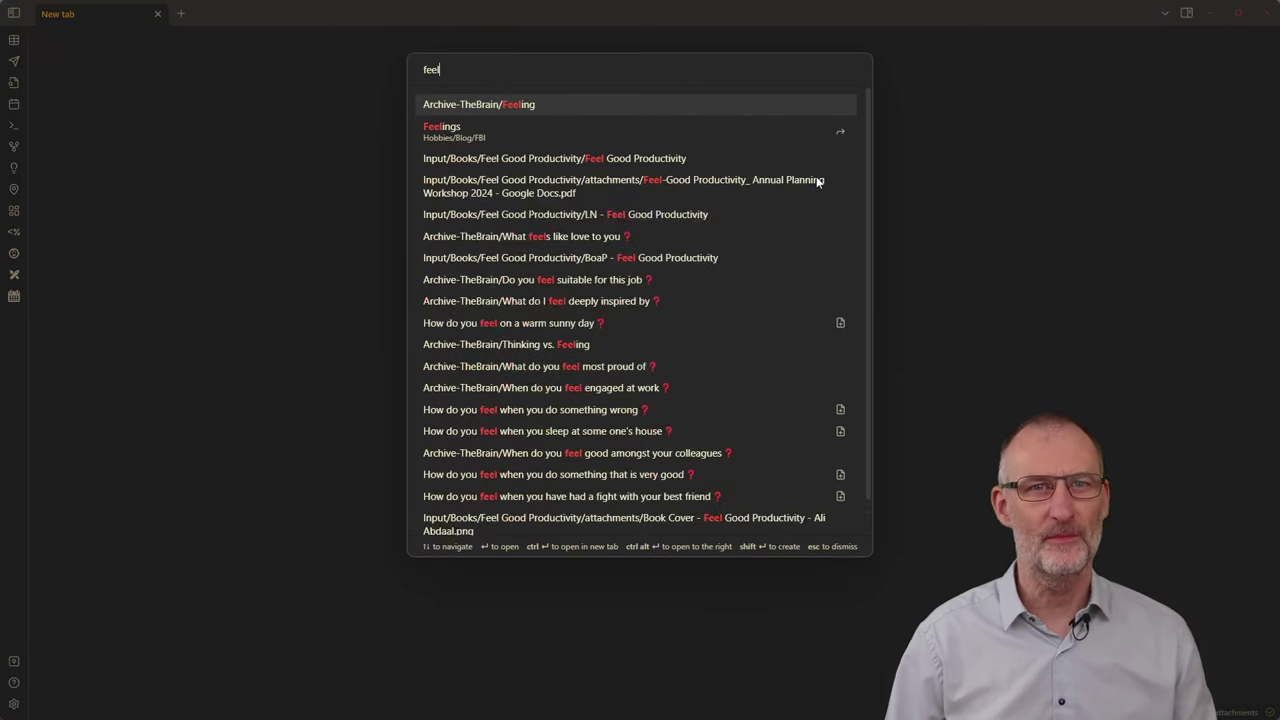
text(good pr )
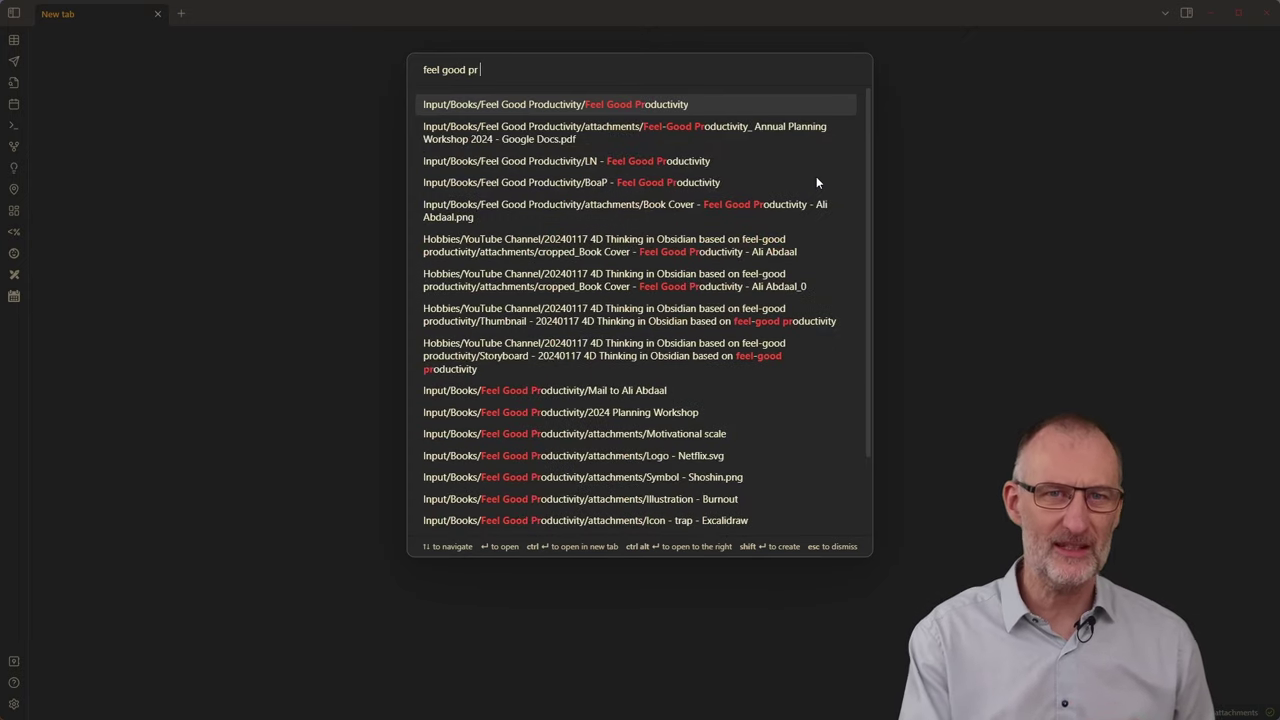
text(boap)
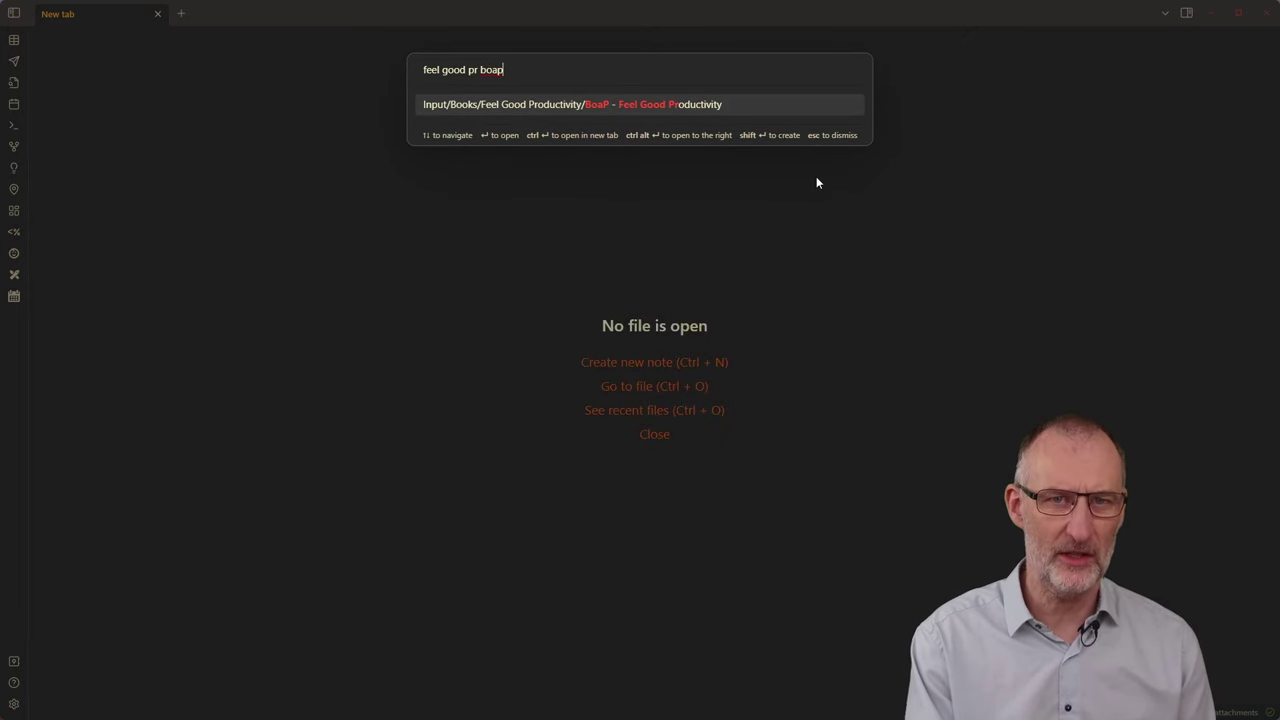
key(Return)
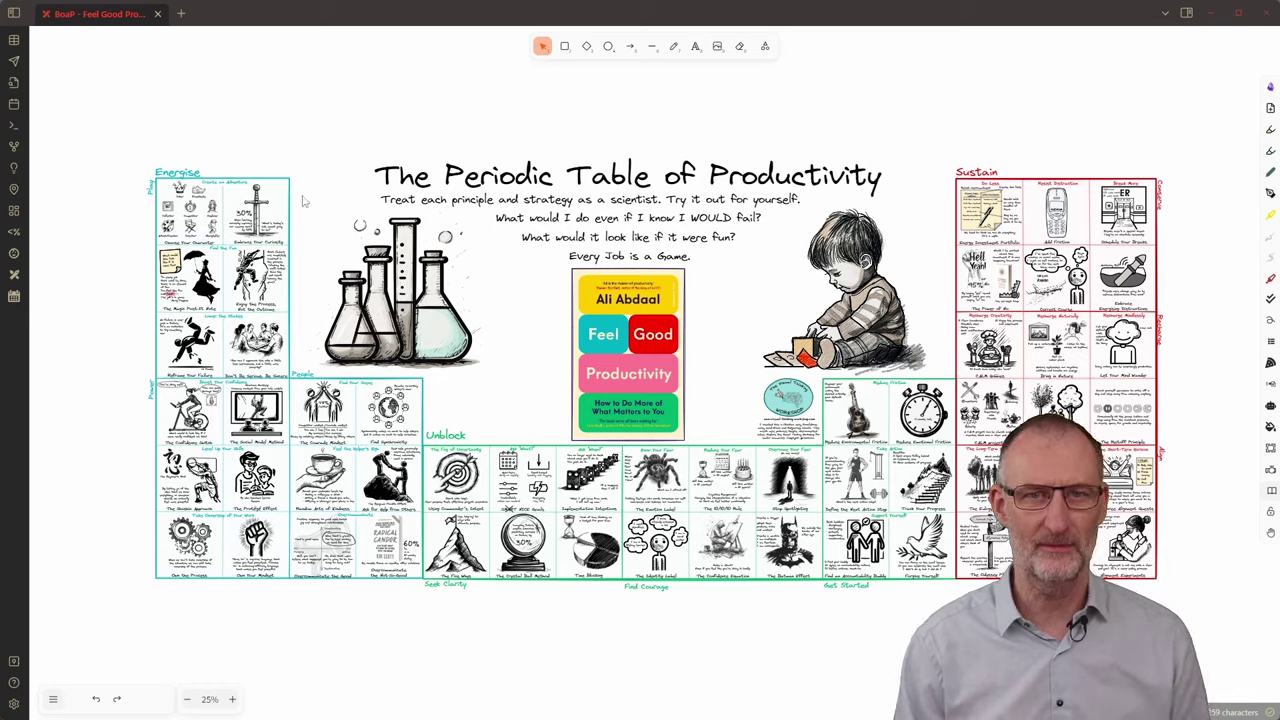
Display the vault's graph view and zoom out to survey the whole network of notes
key(ctrl+g)
scroll(651, 348, down, 10)
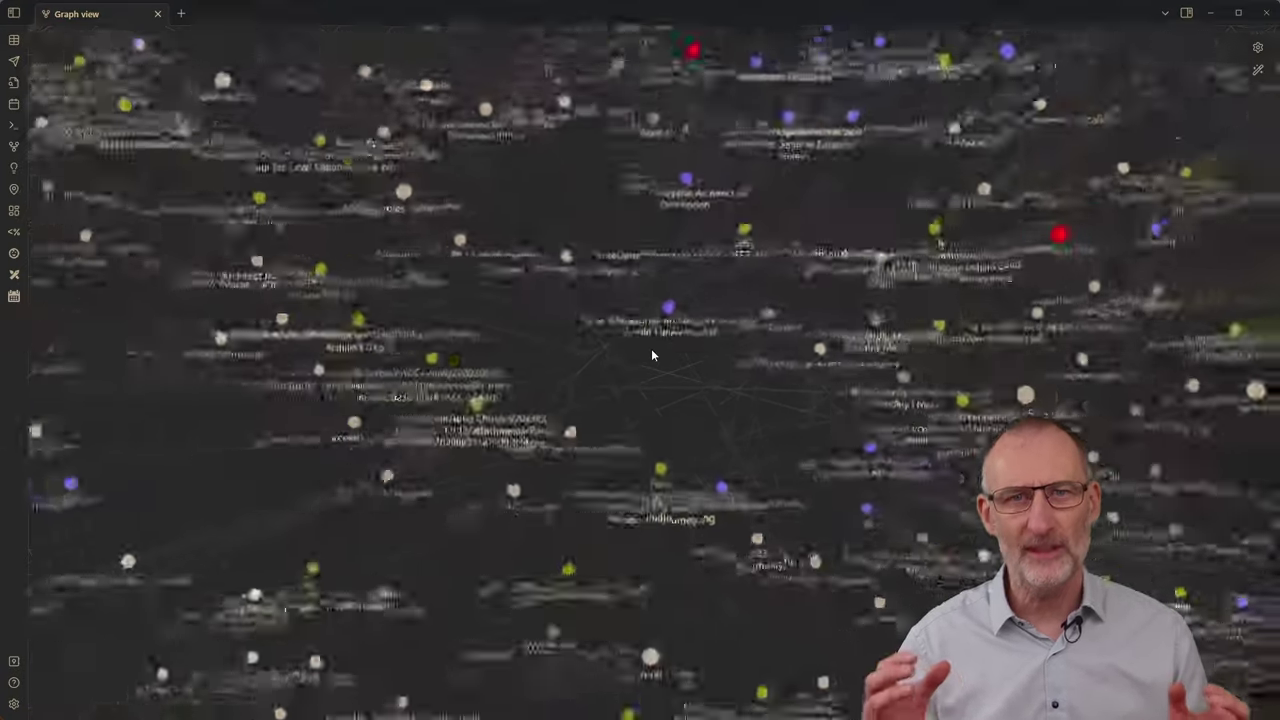
scroll(661, 378, down, 10)
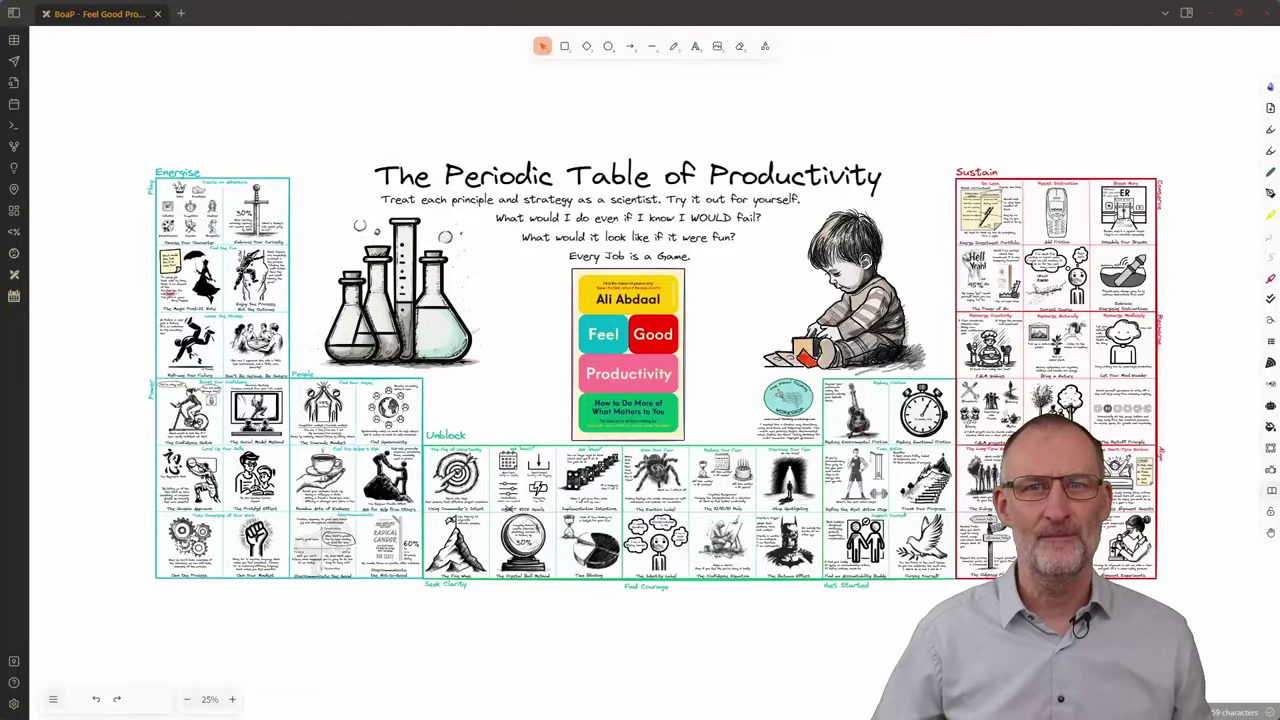
Show the vault's file list and expand the Input, Books and A Thousand Plateaus folders
click(14, 13)
click(46, 171)
click(58, 242)
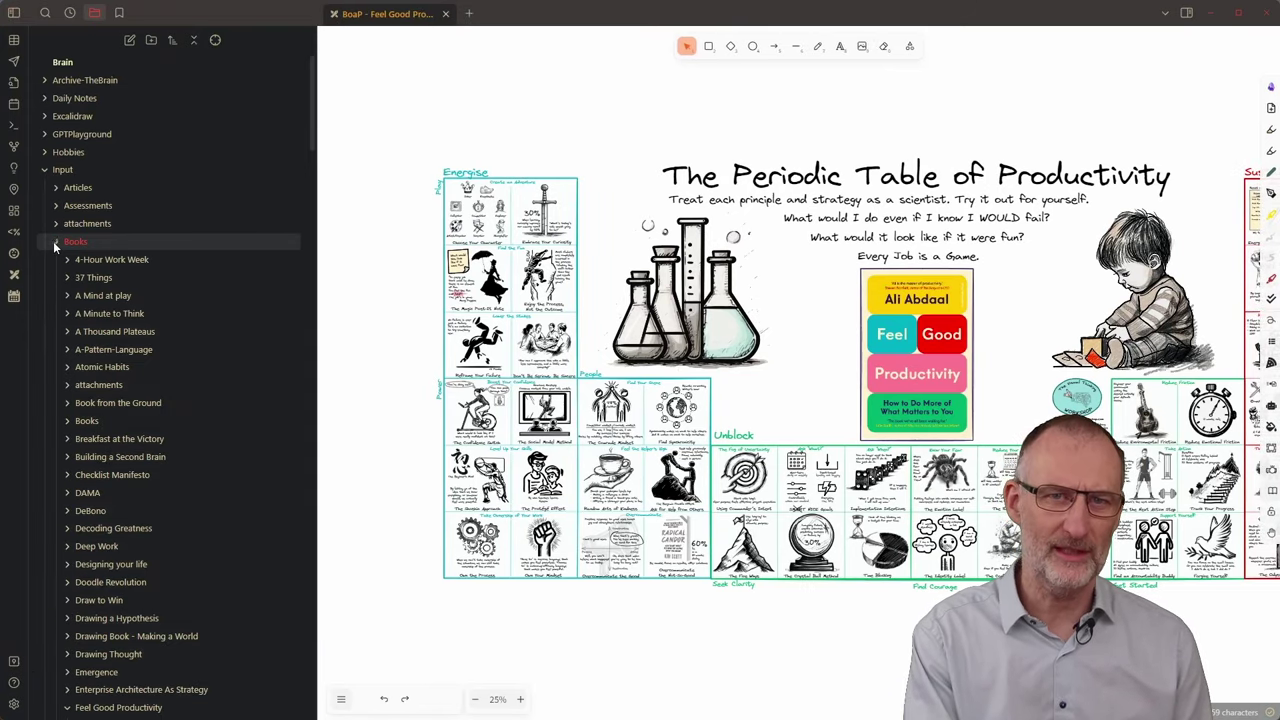
click(68, 332)
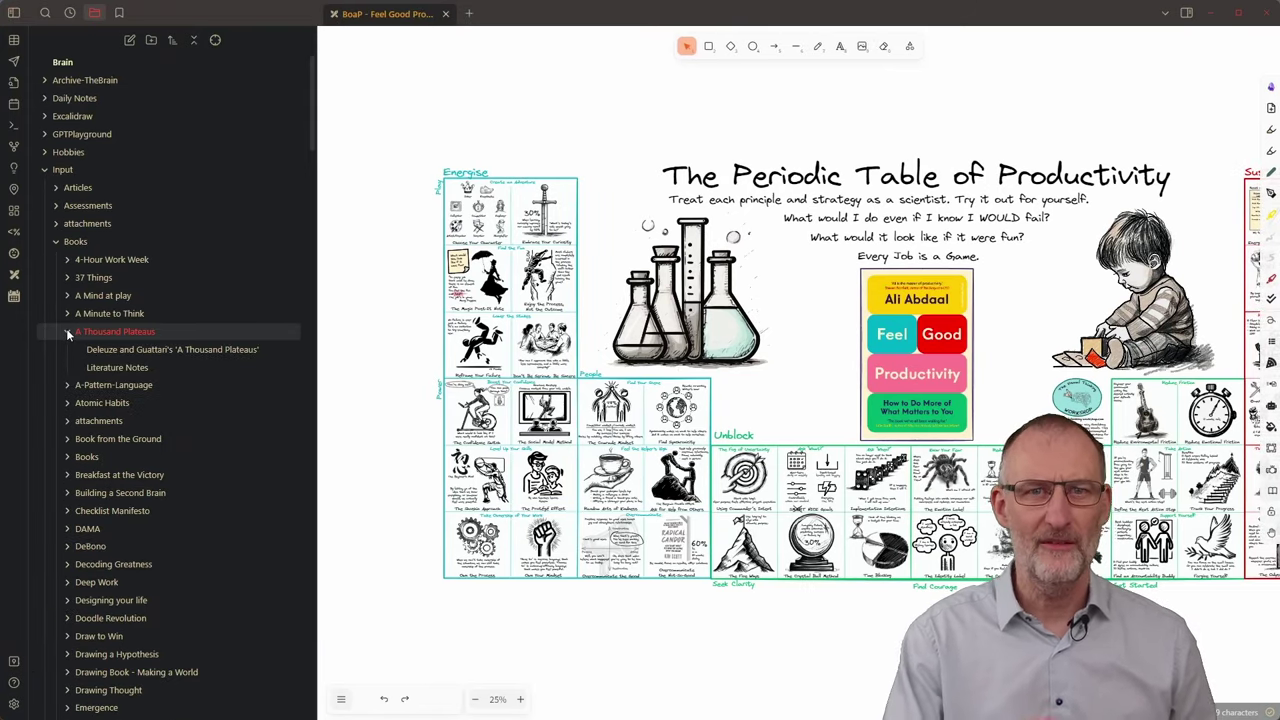
Reveal the Archive-TheBrain folder in the system file explorer, browse into Input and Books, and return to Obsidian
right_click(86, 81)
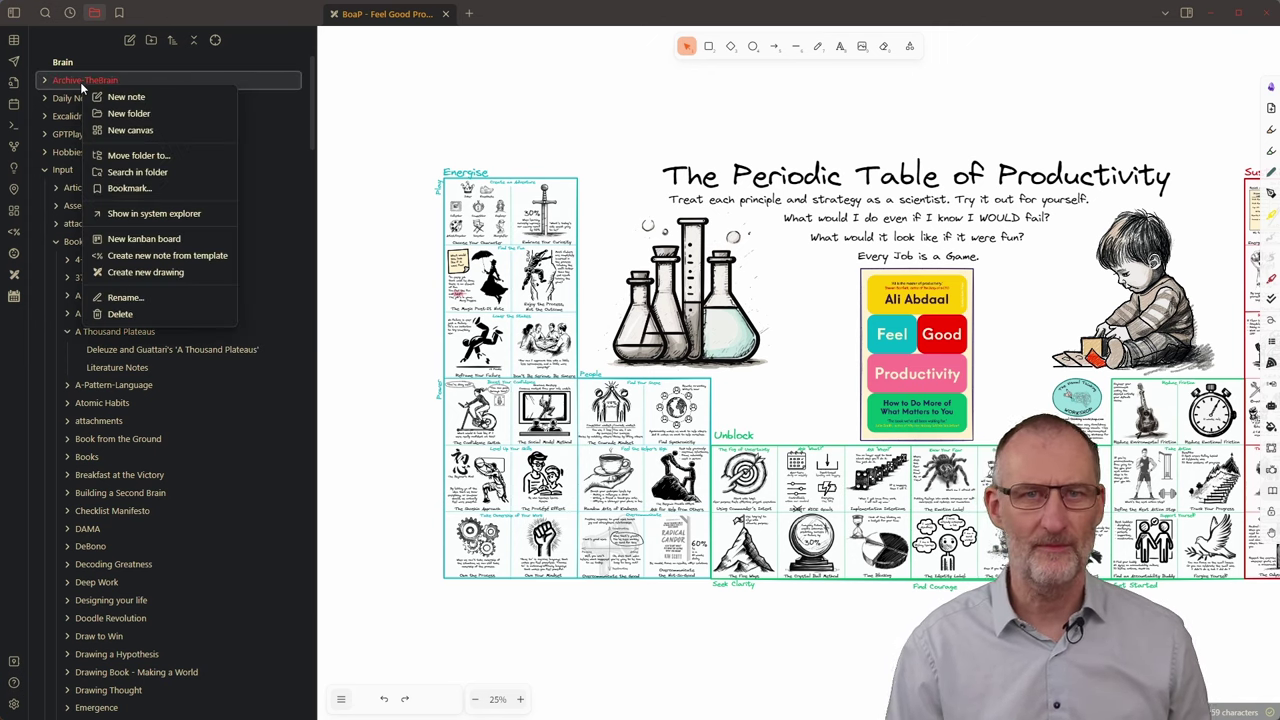
click(152, 214)
double_click(410, 310)
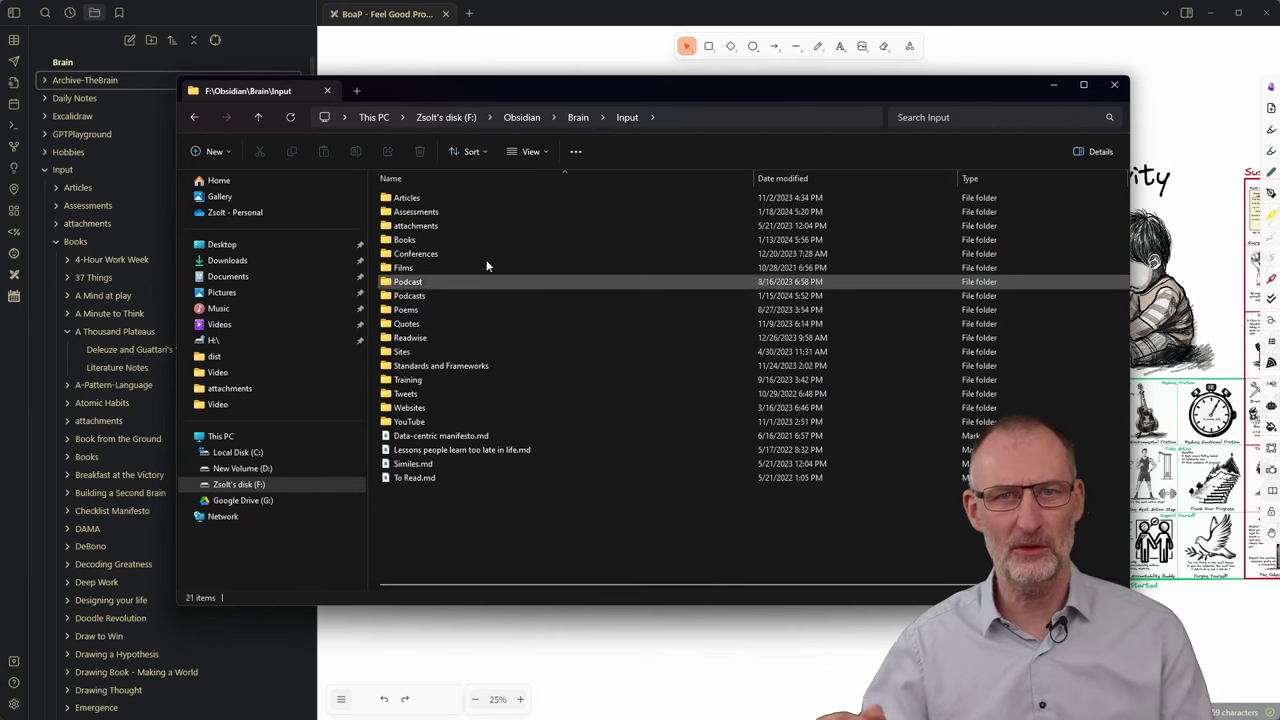
double_click(405, 240)
click(553, 22)
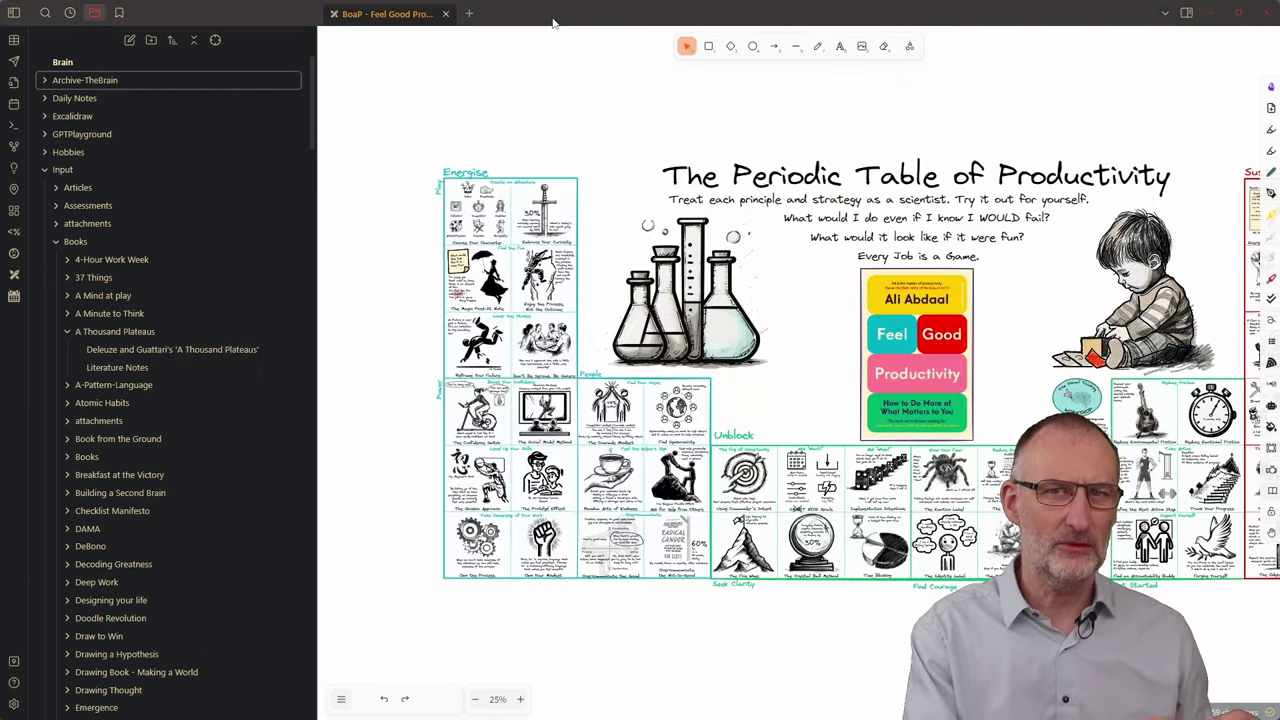
Hide the file list, inspect the Markdown source behind the productivity drawing, and return to the drawing view
click(14, 12)
key(ctrl+shift+e)
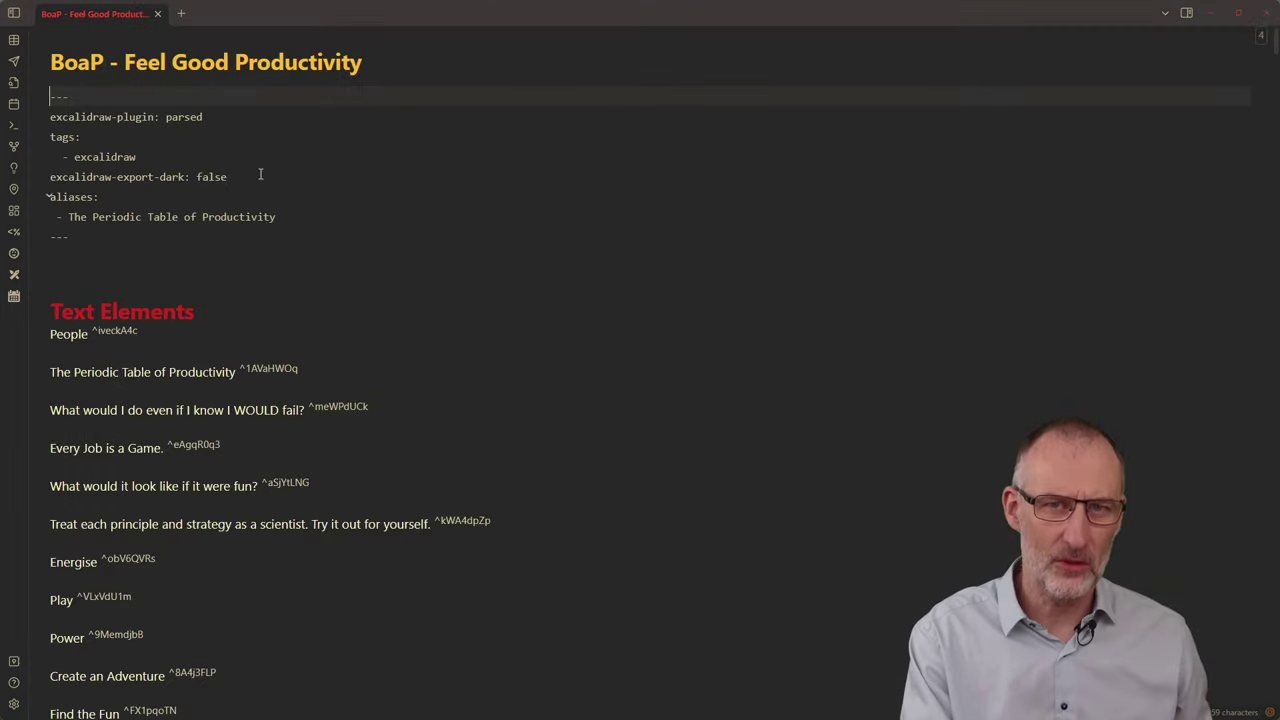
click(438, 422)
scroll(437, 418, down, 5)
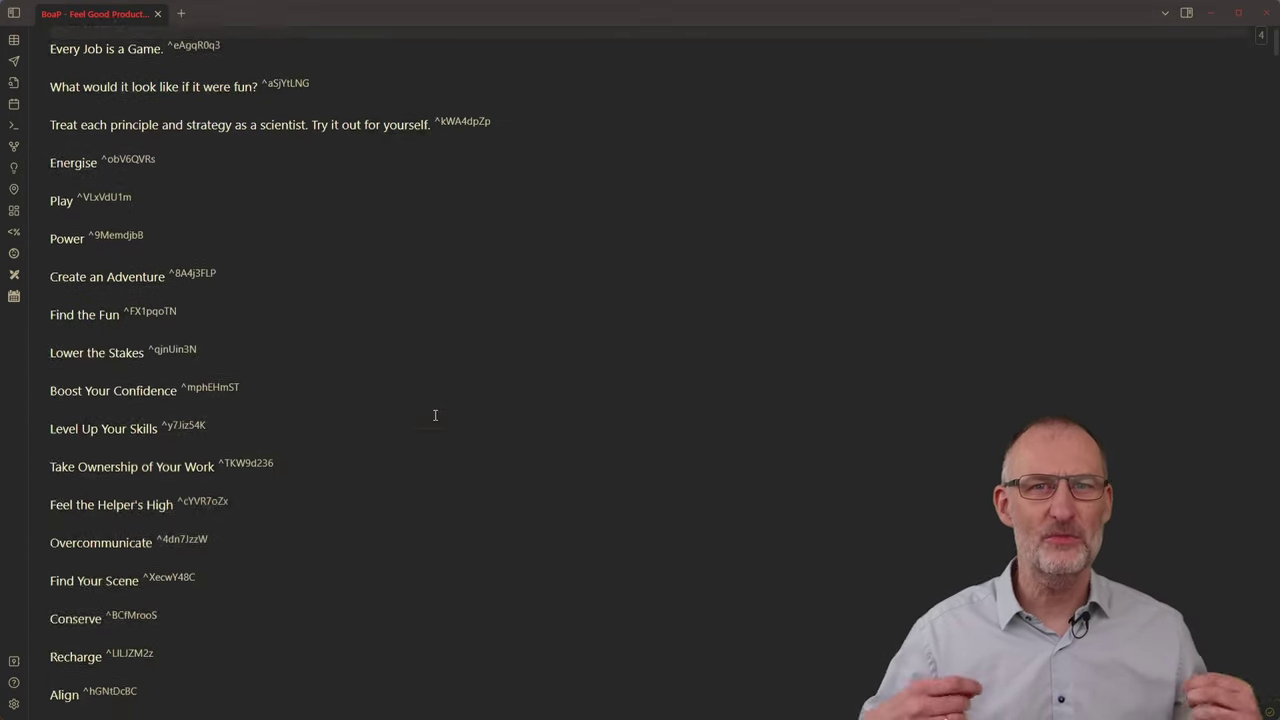
scroll(436, 416, up, 5)
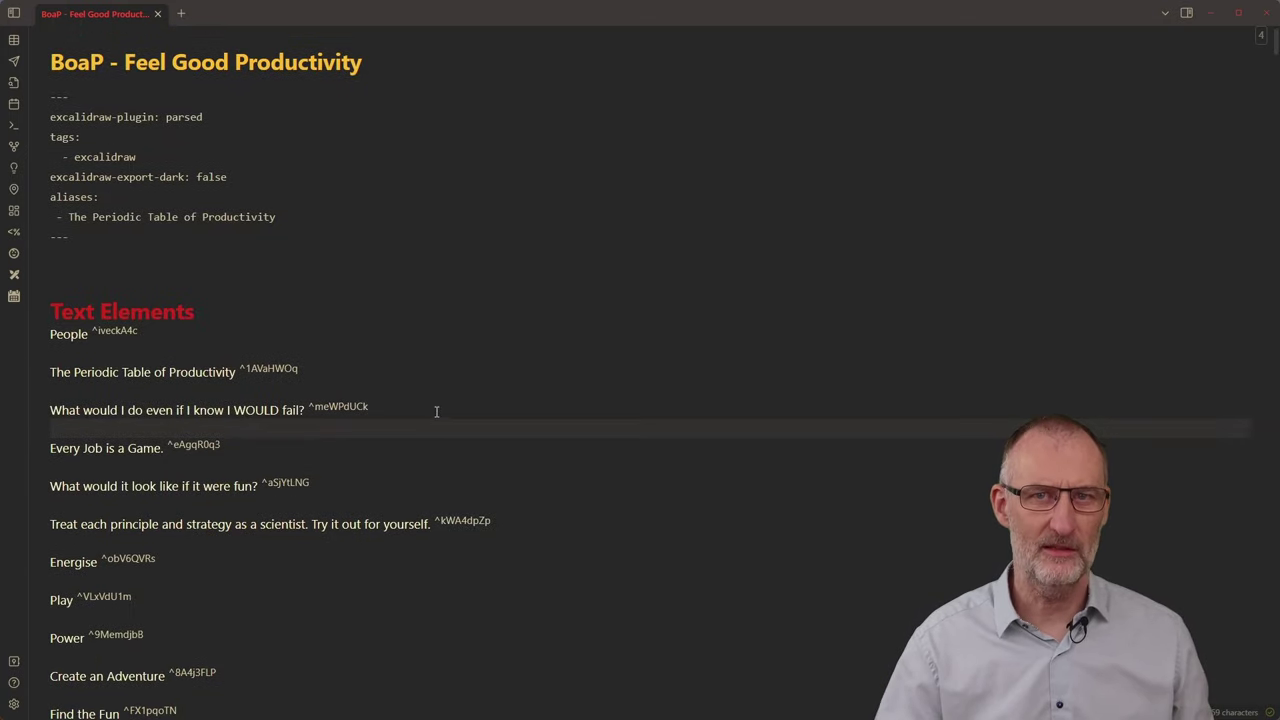
key(ctrl+shift+e)
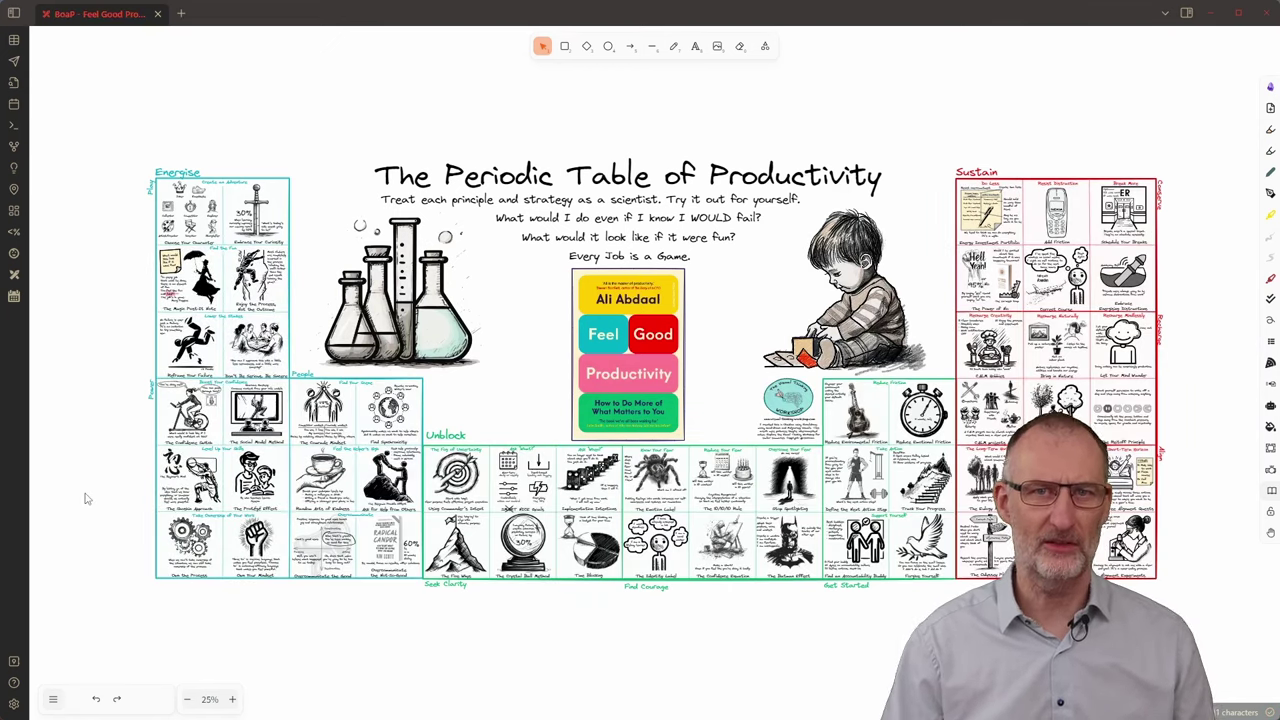
Open the linked "Illustration - Choose Your Character" from the first cell of the periodic table
ctrl+click(200, 212)
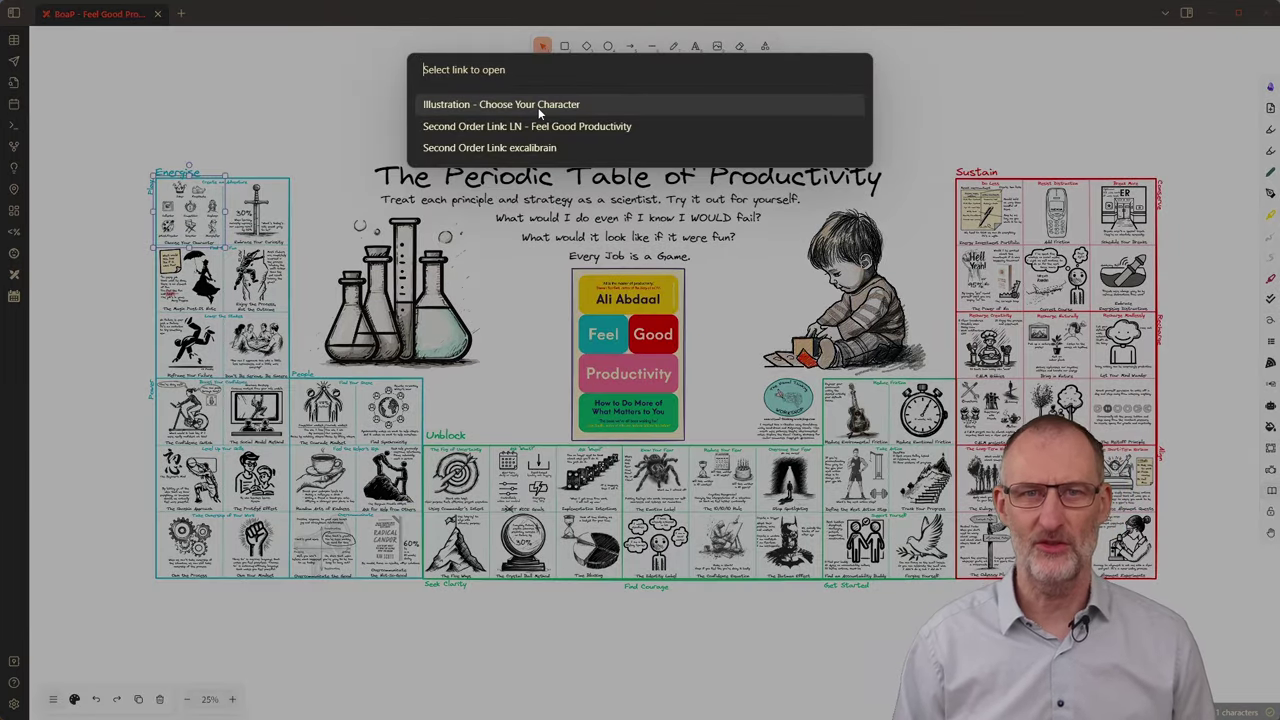
click(538, 107)
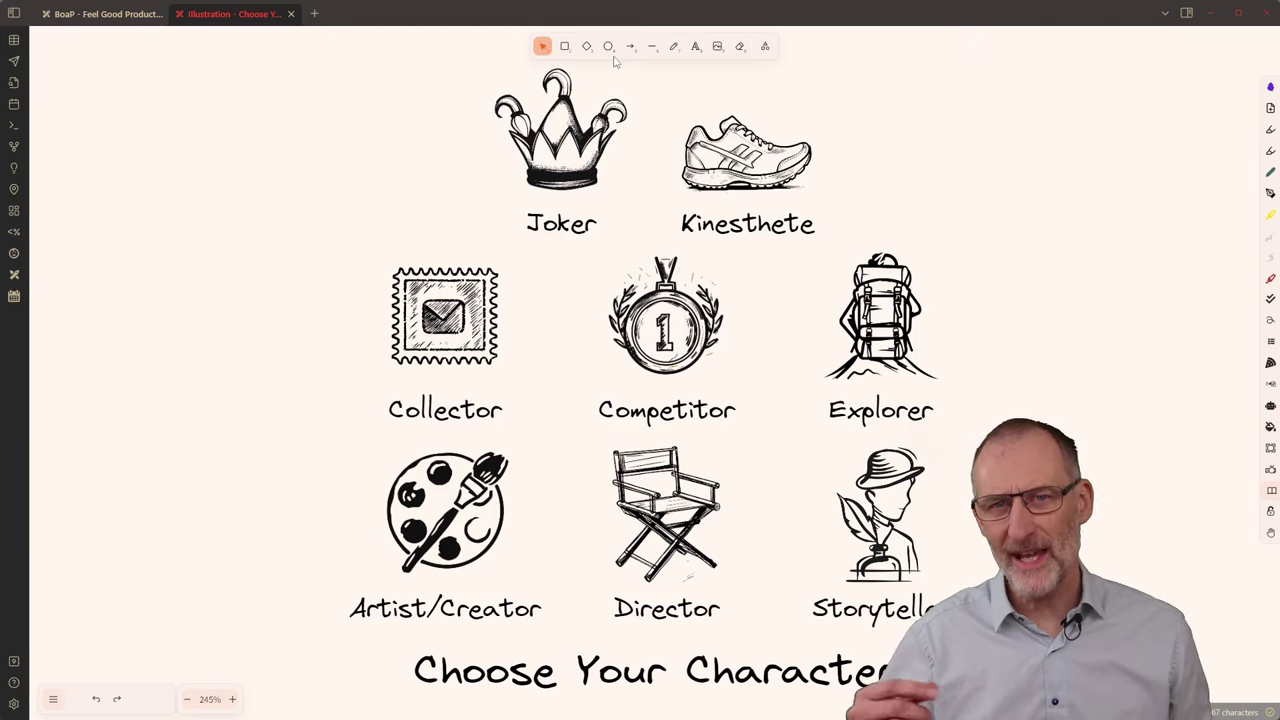
Draw a red cross-hatched circle in the empty area beside the Collector stamp and delete it
click(607, 47)
mouse_move(248, 184)
mouse_down()
mouse_move(353, 269)
mouse_move(366, 306)
mouse_up()
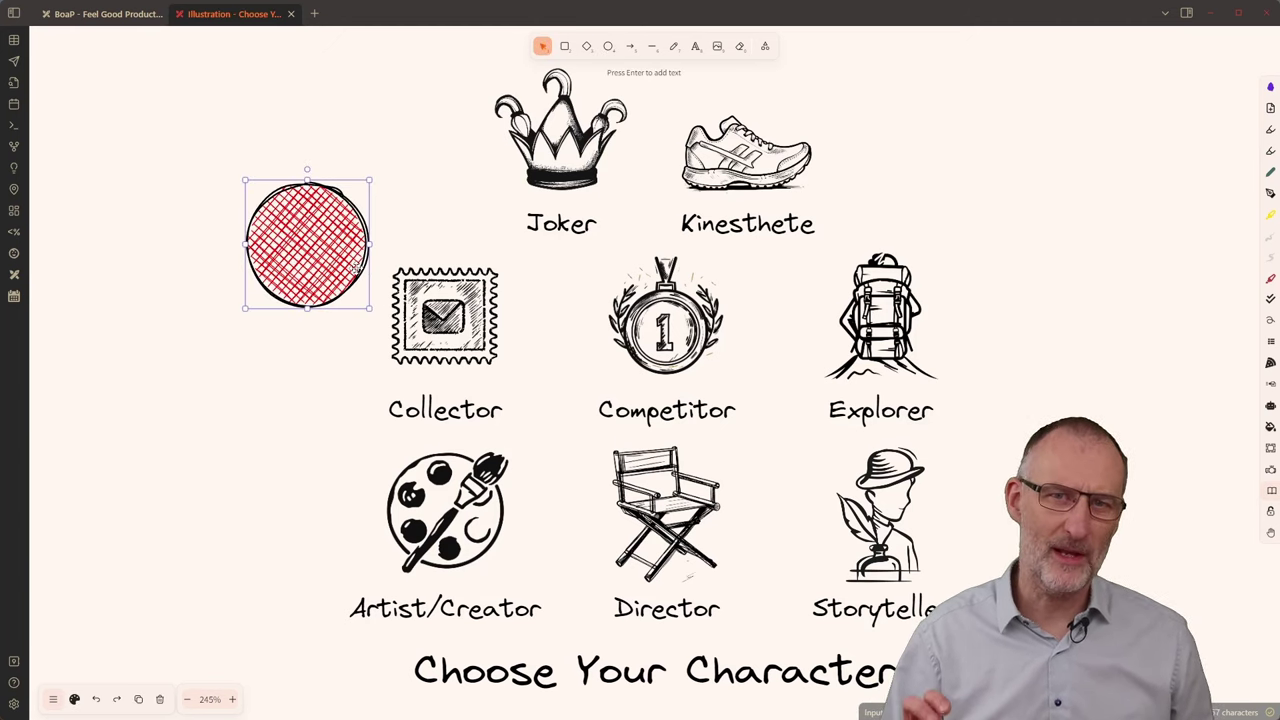
key(Delete)
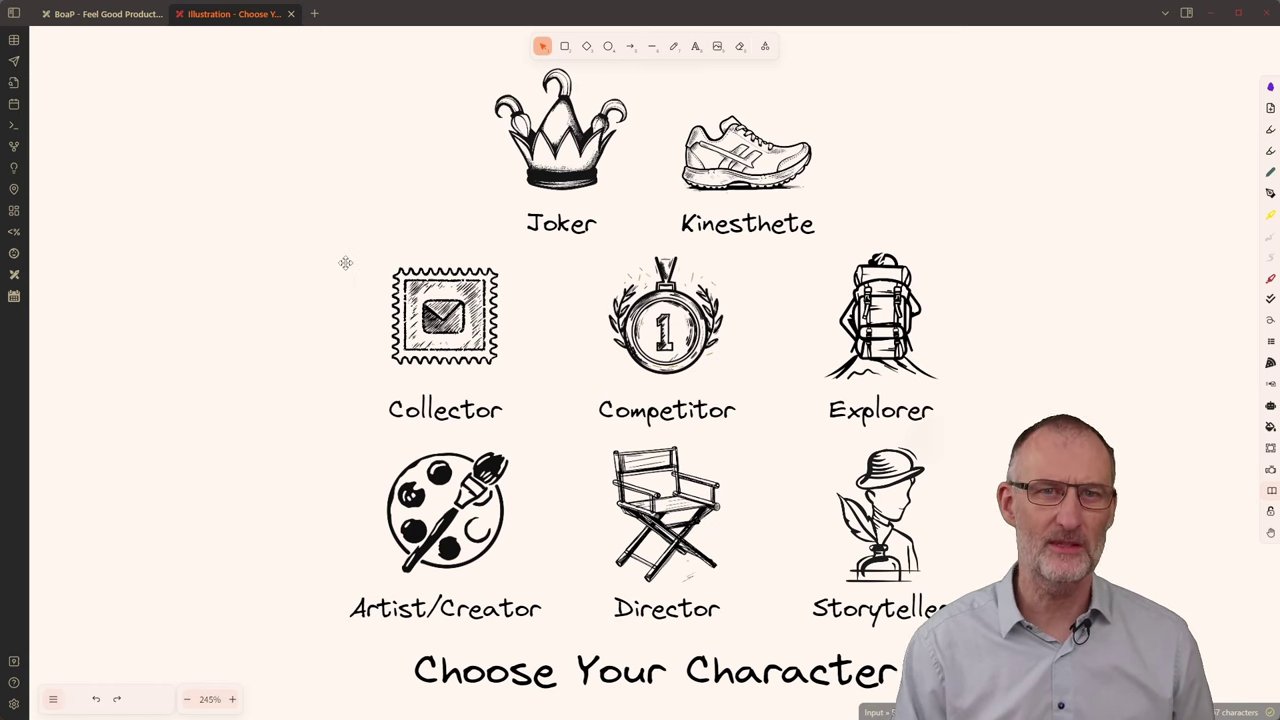
Open the Choose Your Character illustration as Markdown and look through its notes, text elements and embedded files
right_click(258, 16)
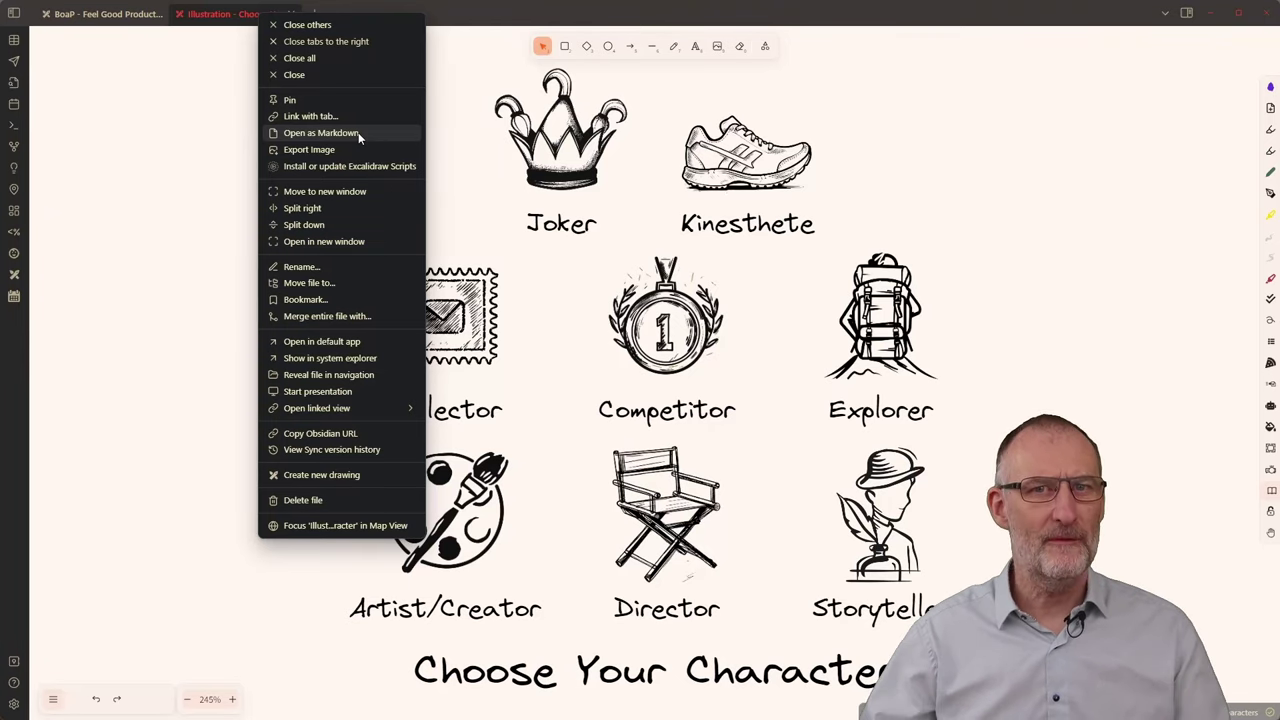
click(358, 132)
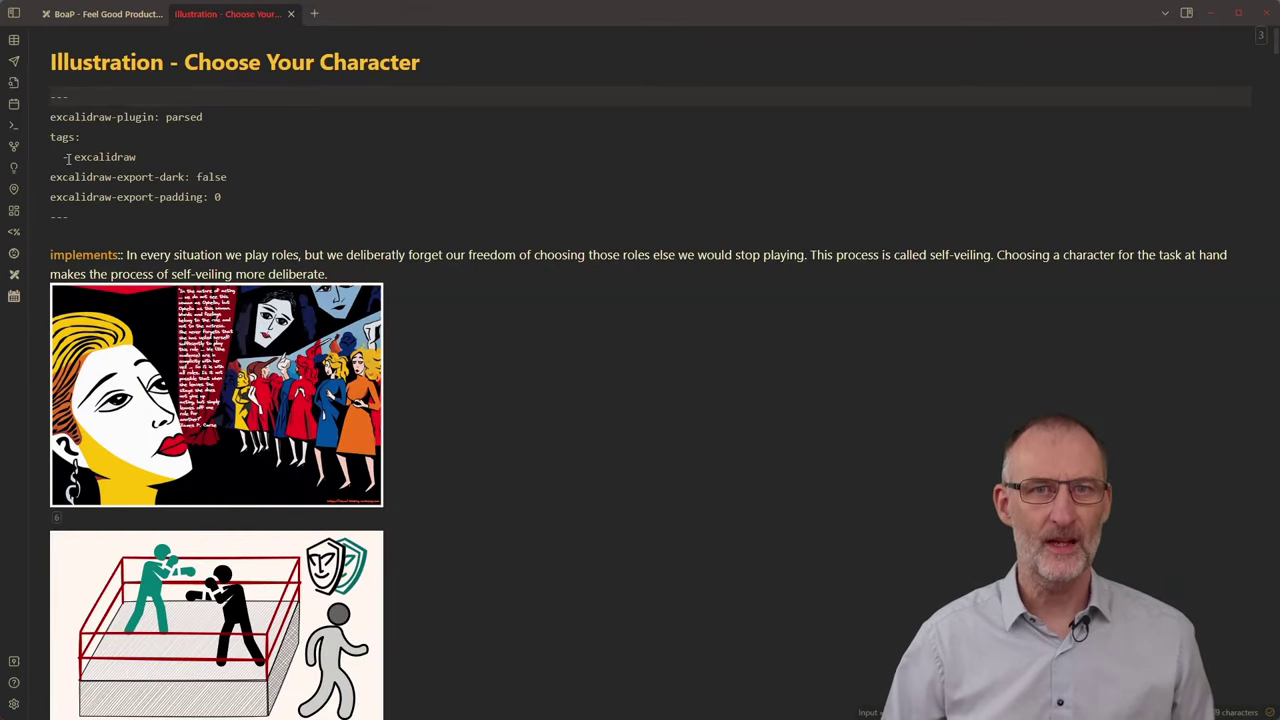
scroll(297, 184, down, 10)
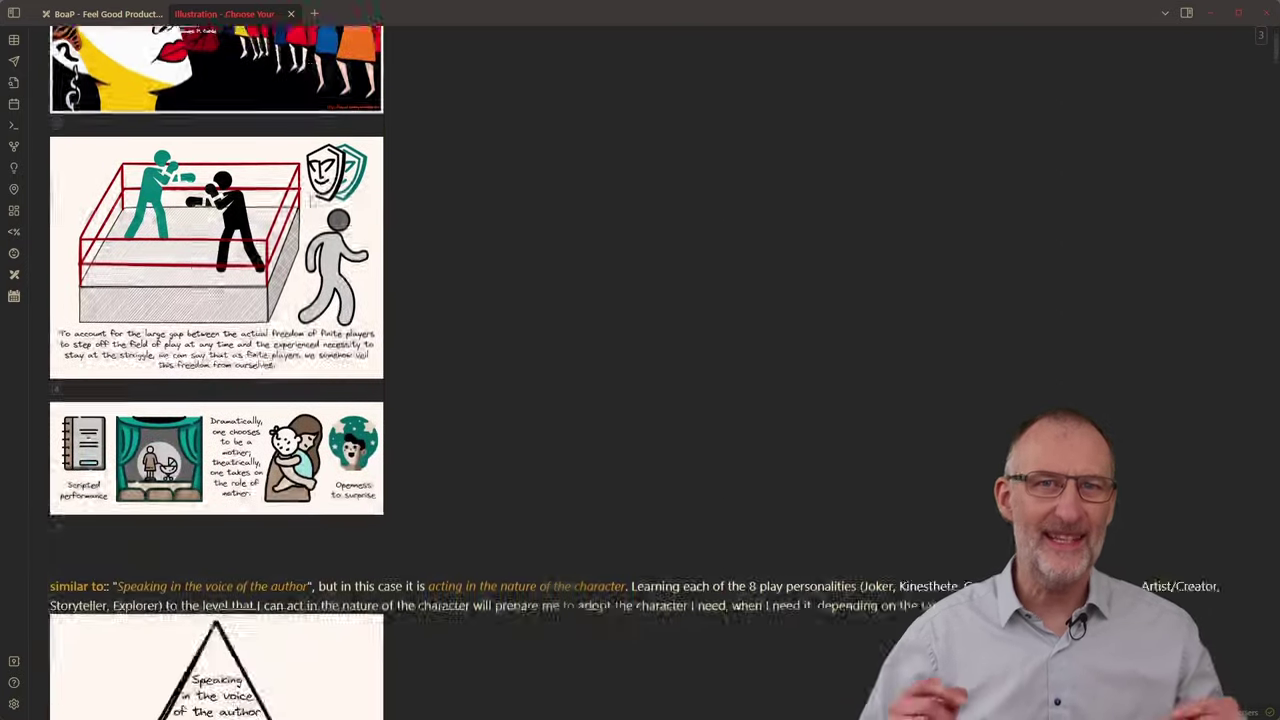
scroll(311, 202, down, 8)
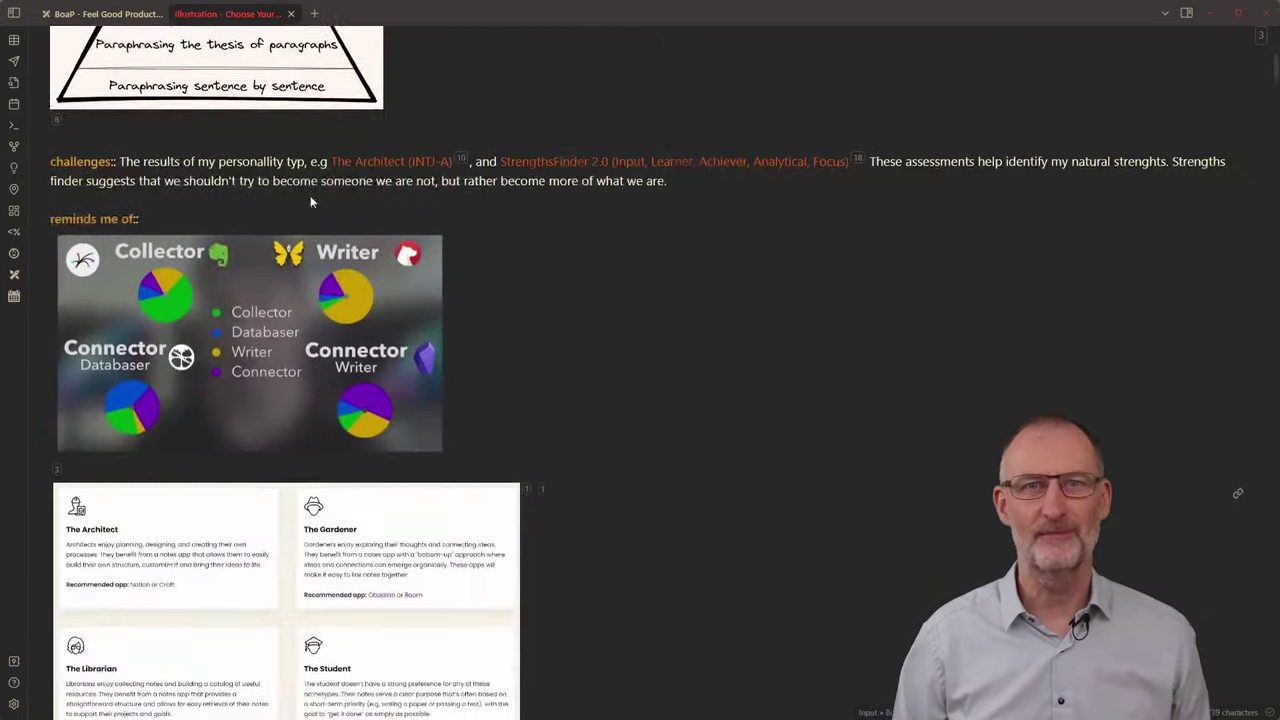
scroll(311, 200, down, 6)
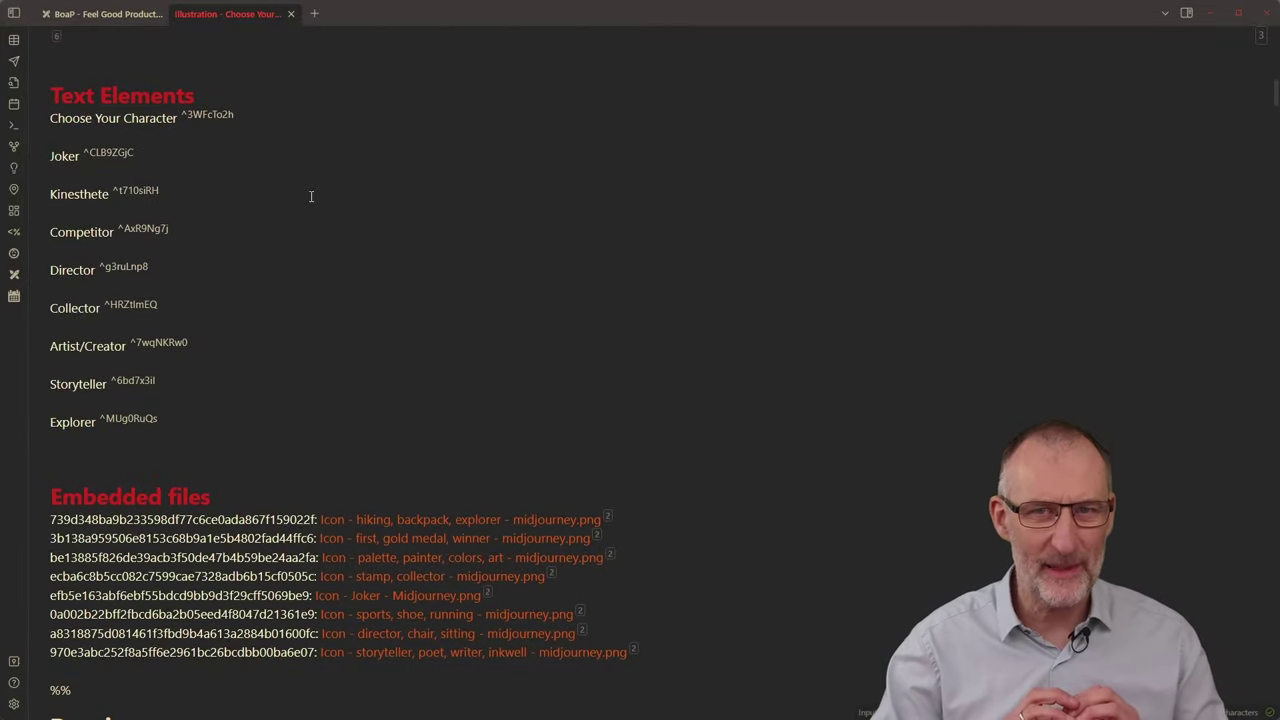
scroll(311, 198, up, 20)
scroll(358, 222, down, 3)
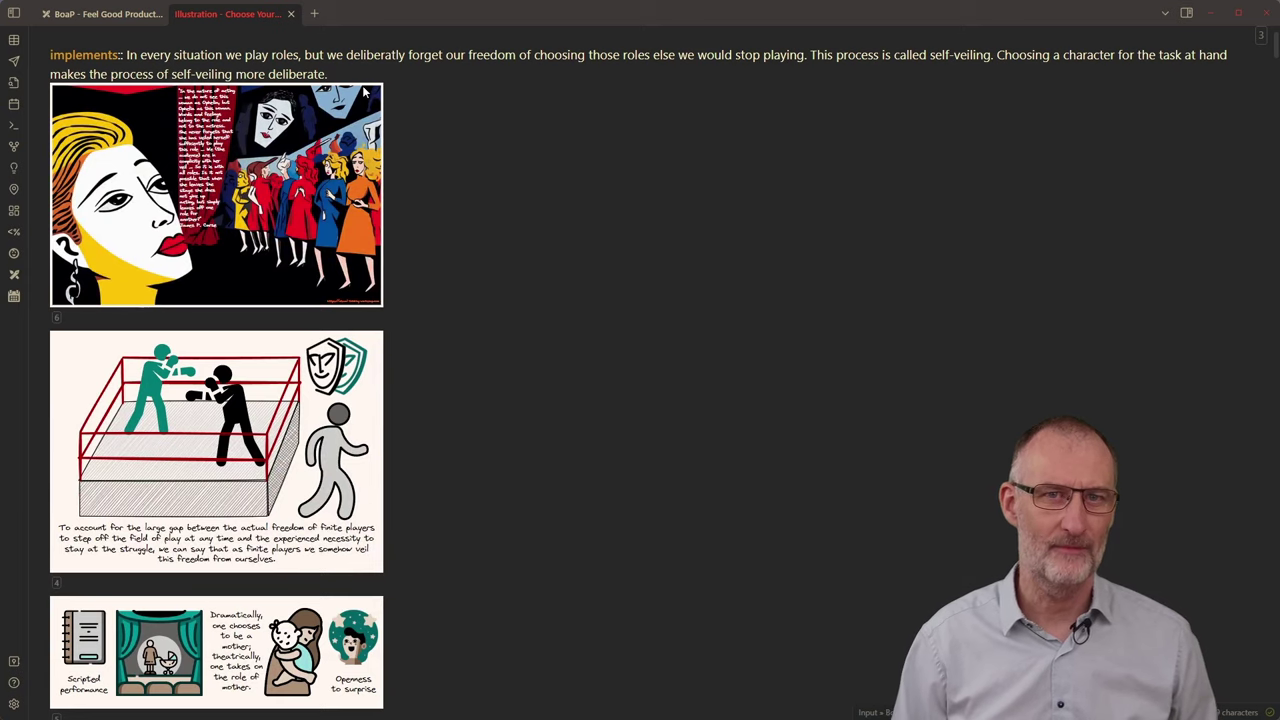
Reveal the embed links behind the illustrations in the "implements" section, including Self-veiling and the box match
click(634, 277)
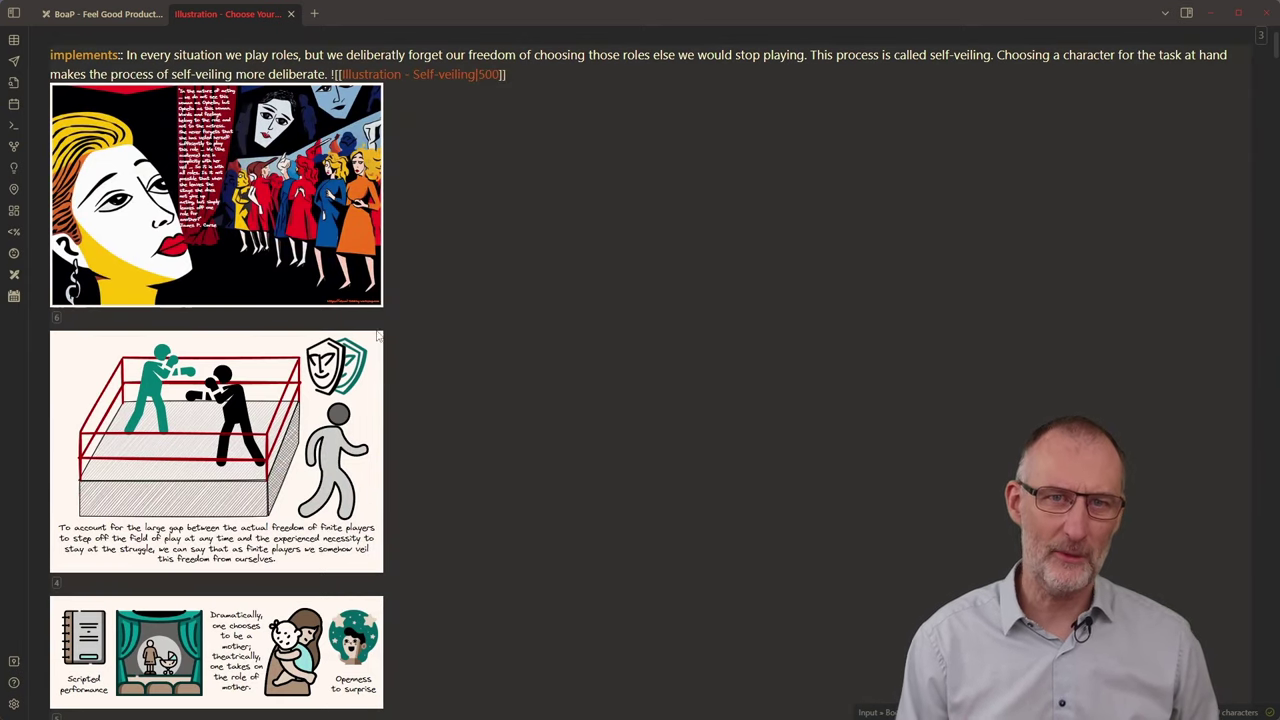
click(863, 468)
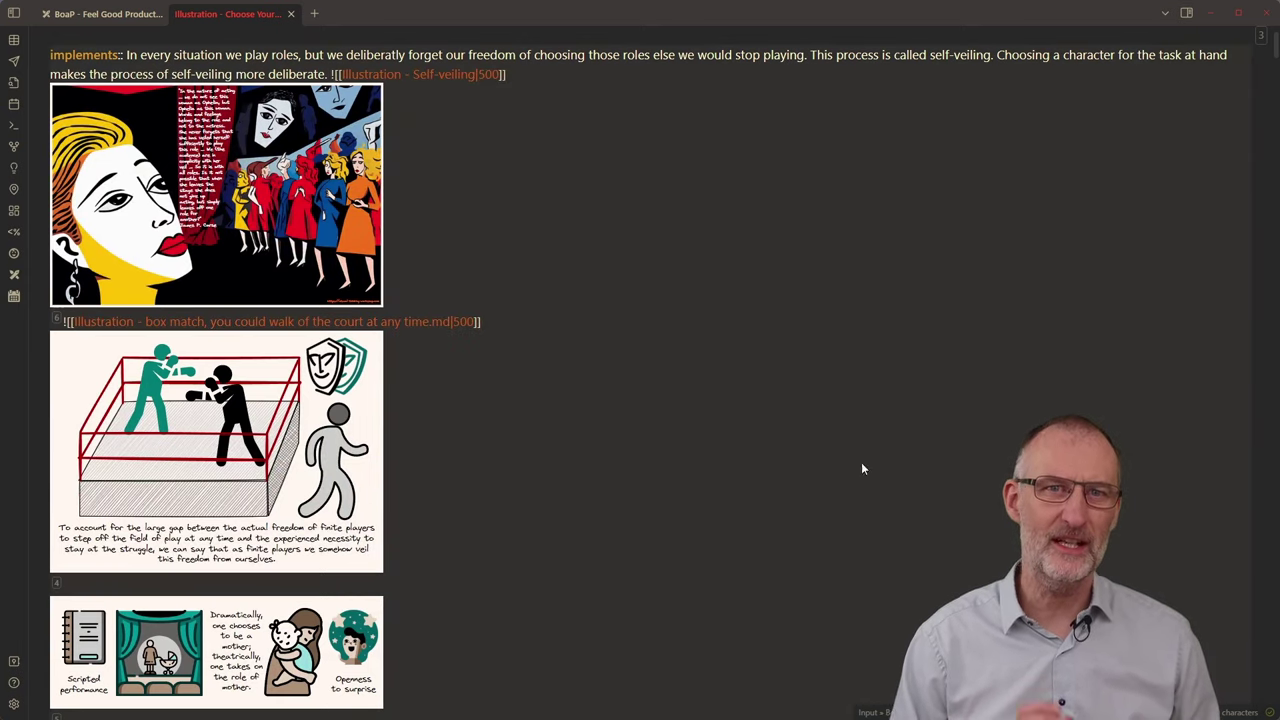
click(509, 588)
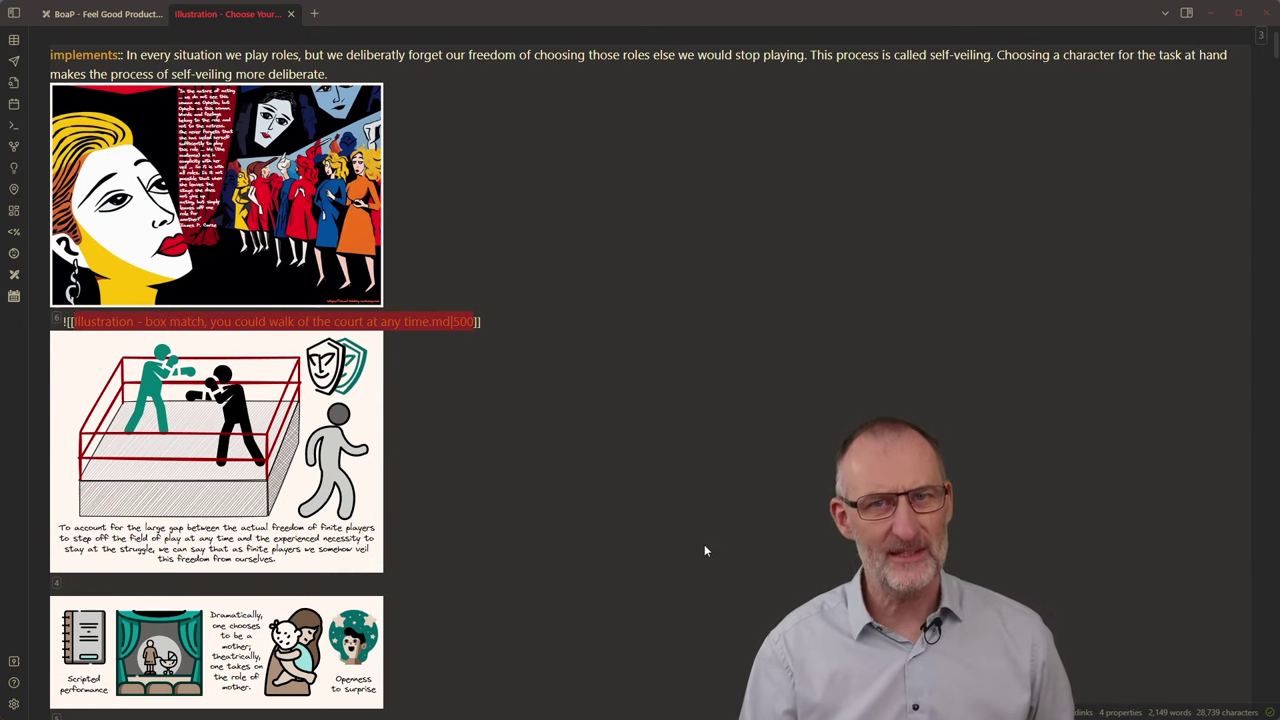
Examine the "similar to" section and reveal the embed link behind its pyramid illustration
scroll(704, 544, down, 3)
scroll(704, 549, down, 5)
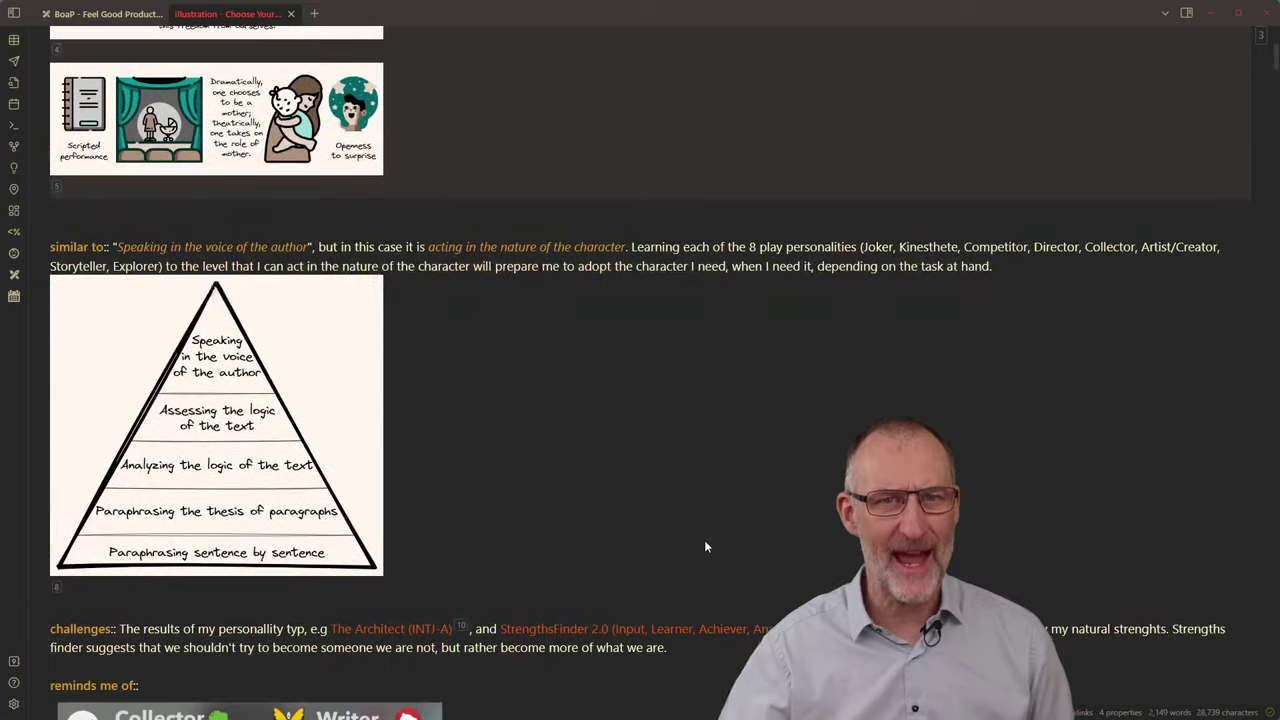
click(1002, 272)
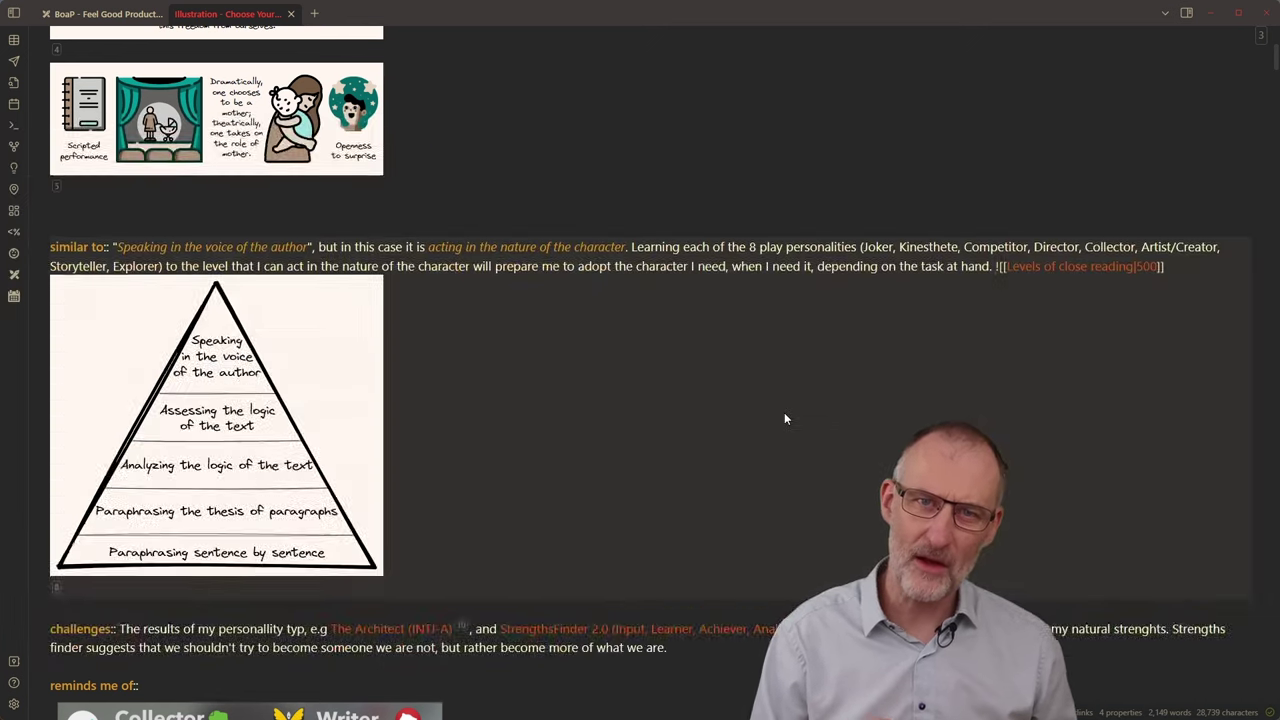
Examine the "challenges" section and reveal the embed link behind the personalities illustration under "reminds me of"
scroll(784, 414, down, 3)
scroll(785, 418, down, 3)
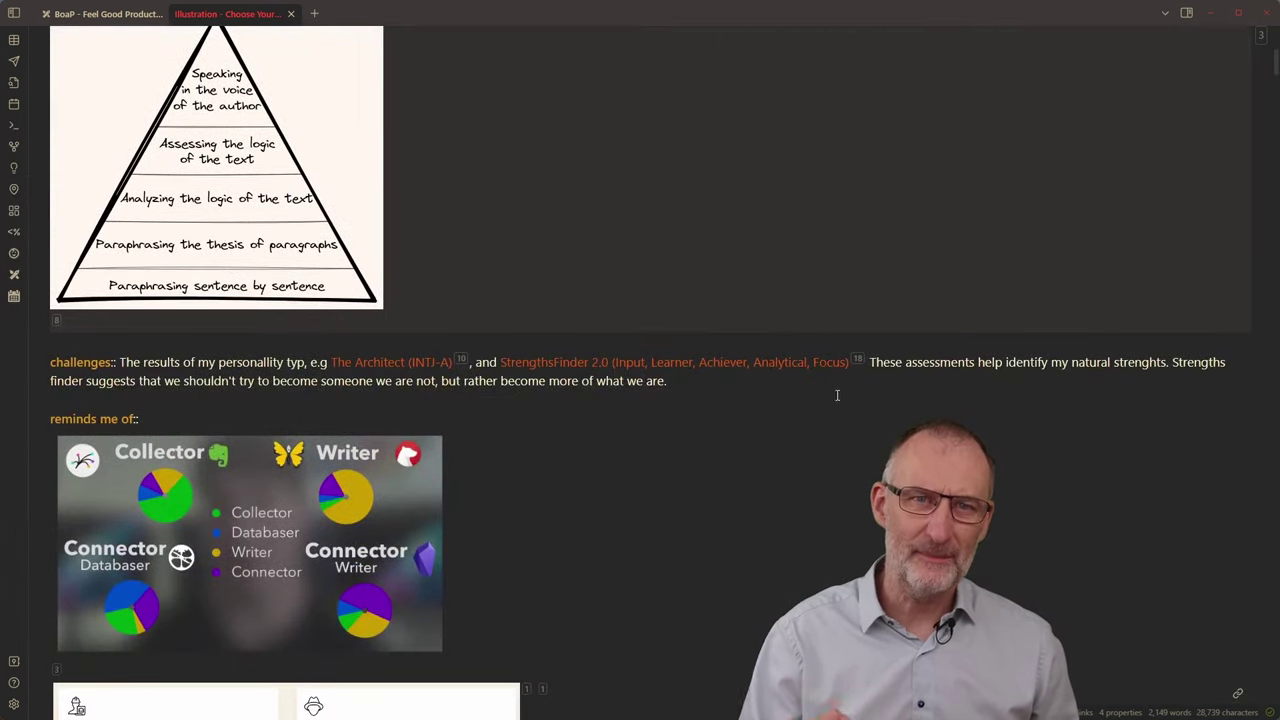
mouse_move(809, 371)
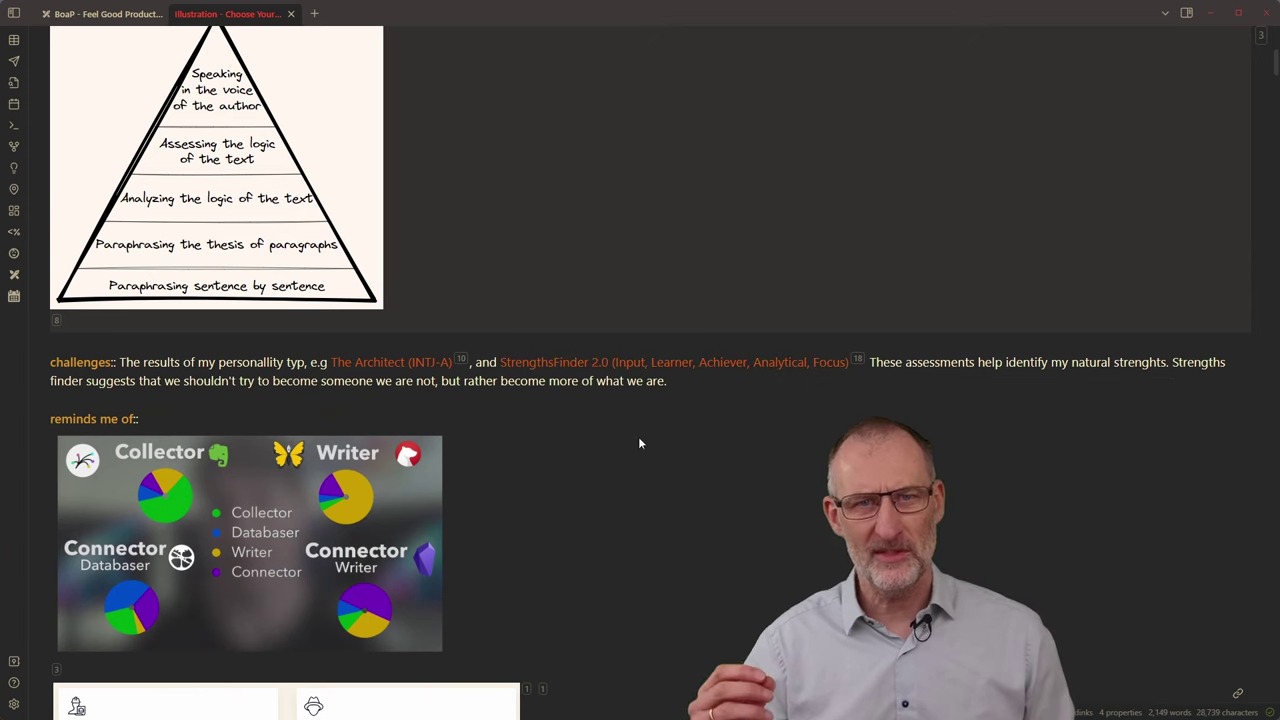
scroll(602, 445, down, 3)
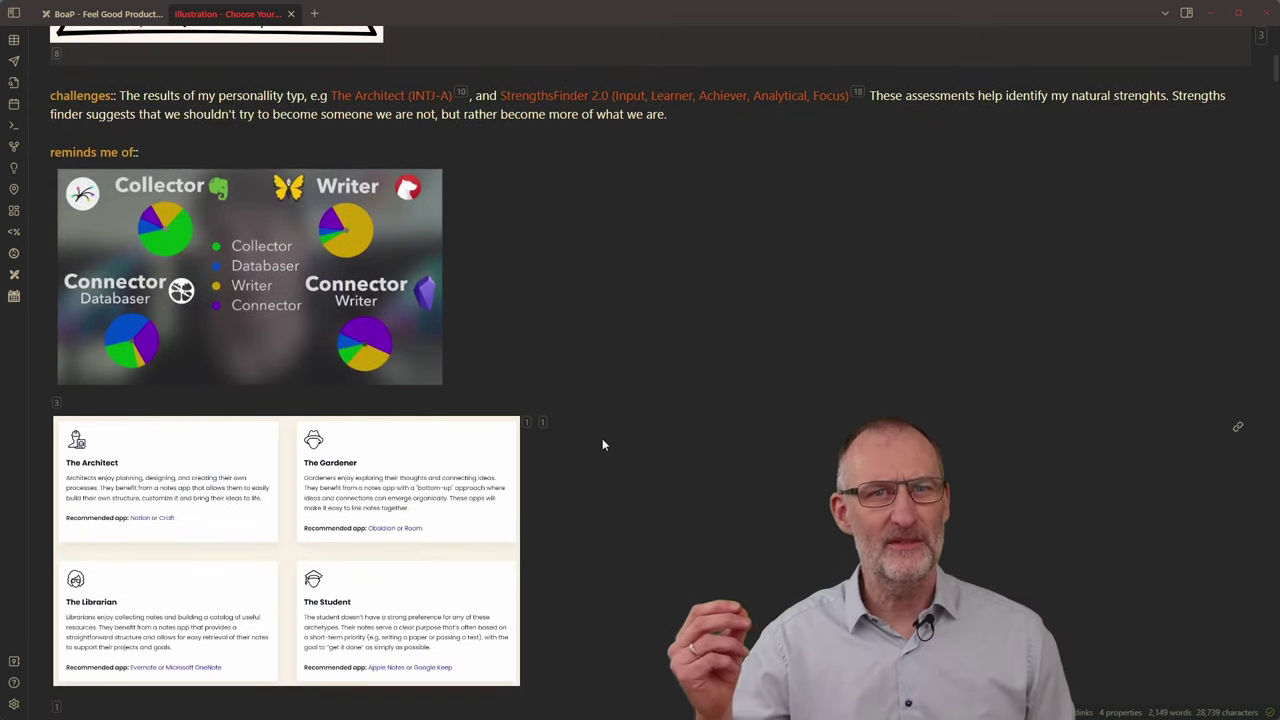
click(190, 156)
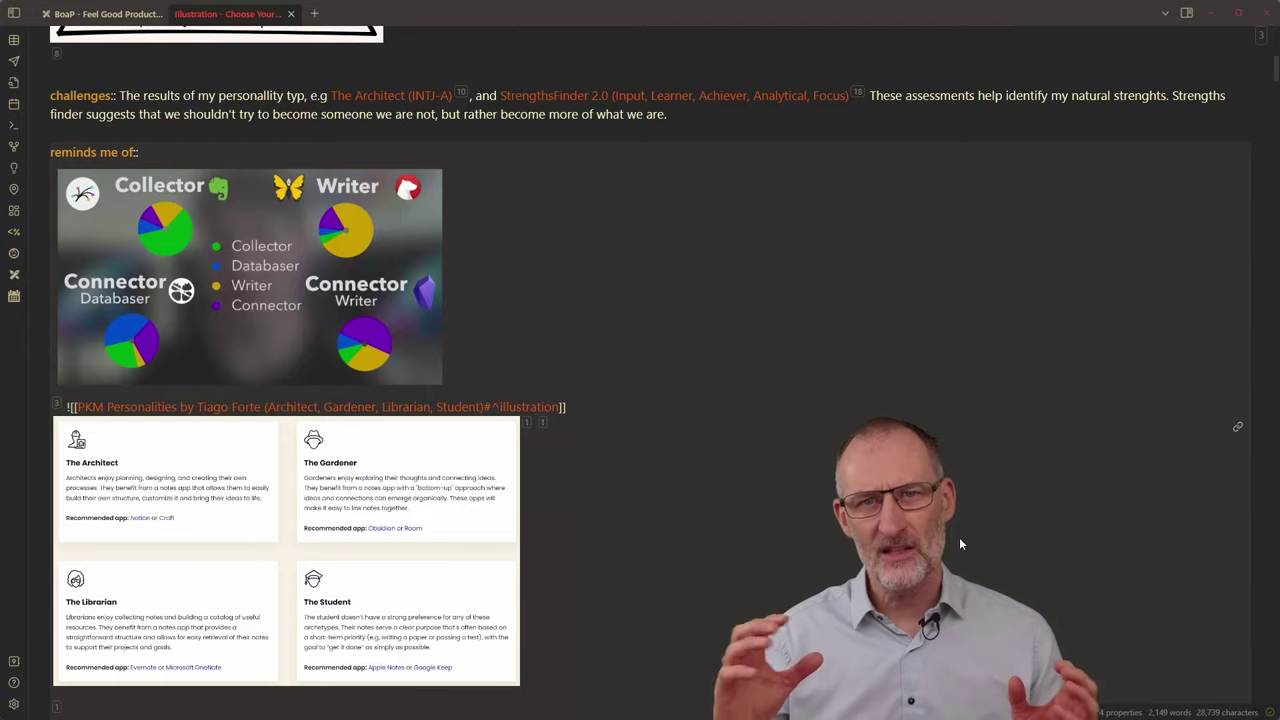
Examine the personality illustrations under "reminds me of" and the imitation and reverse engineering illustrations in the "supercharges" sections
scroll(959, 537, down, 5)
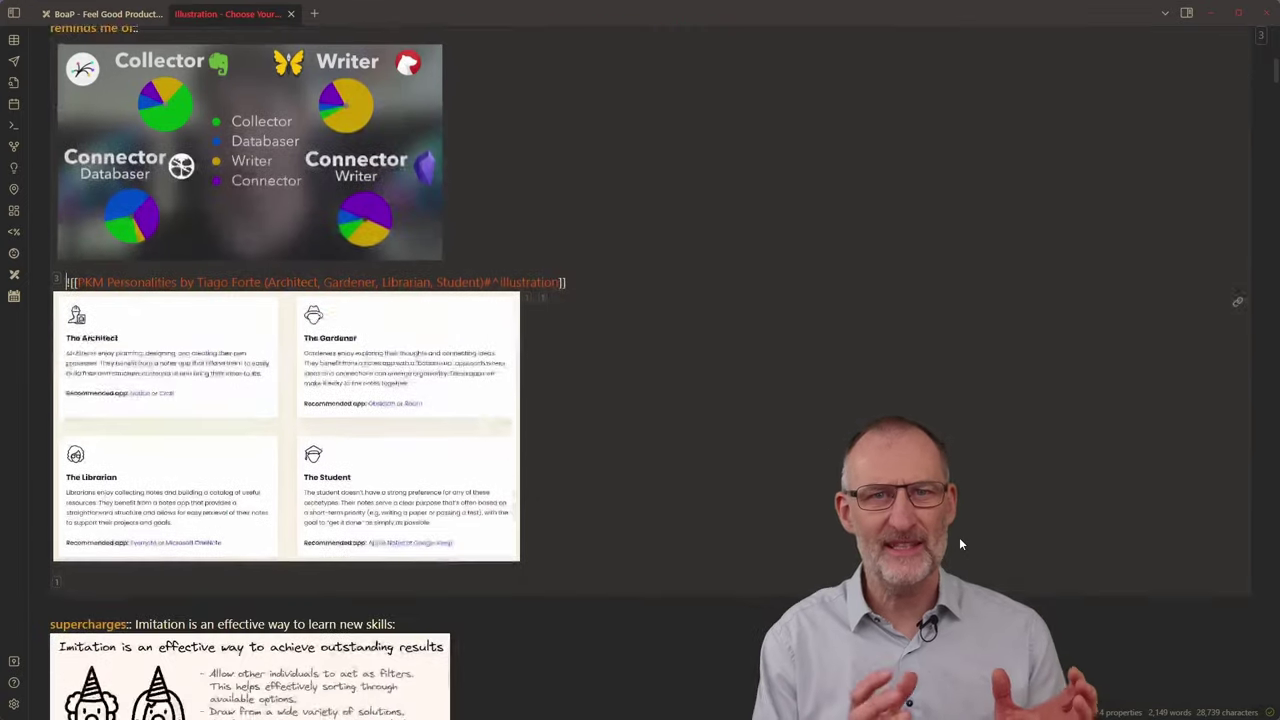
scroll(959, 537, down, 3)
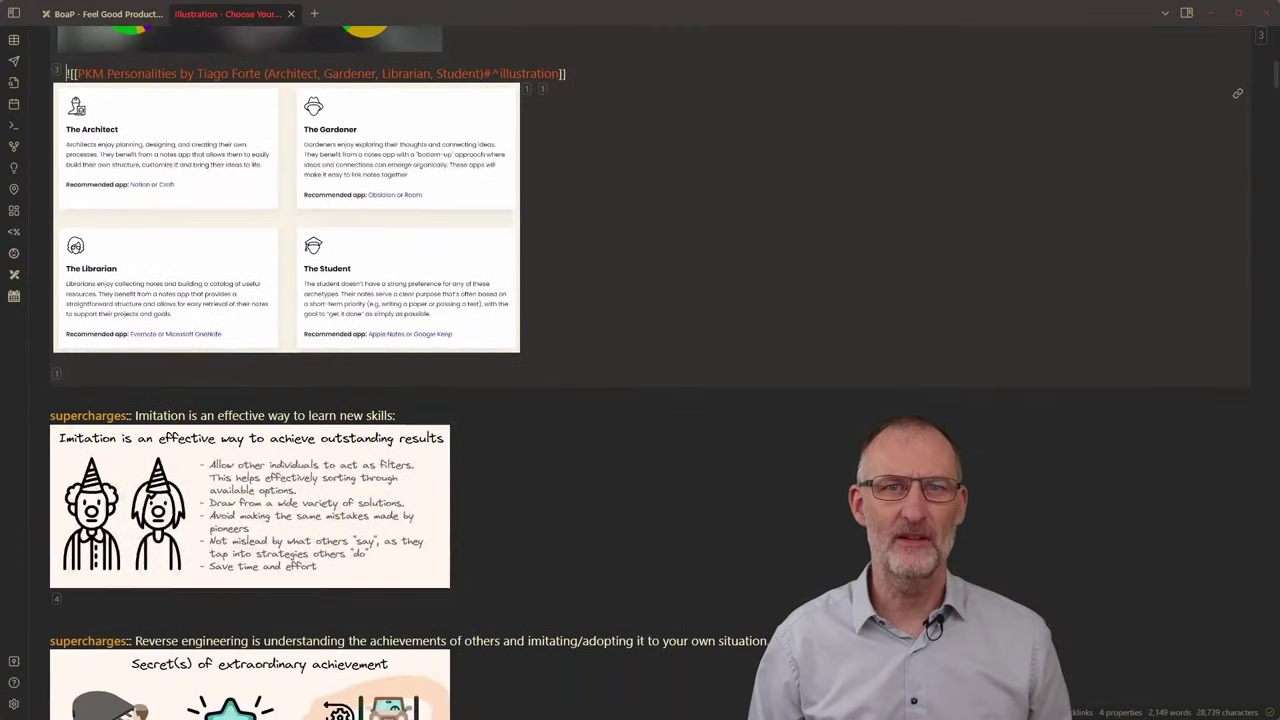
scroll(640, 372, down, 6)
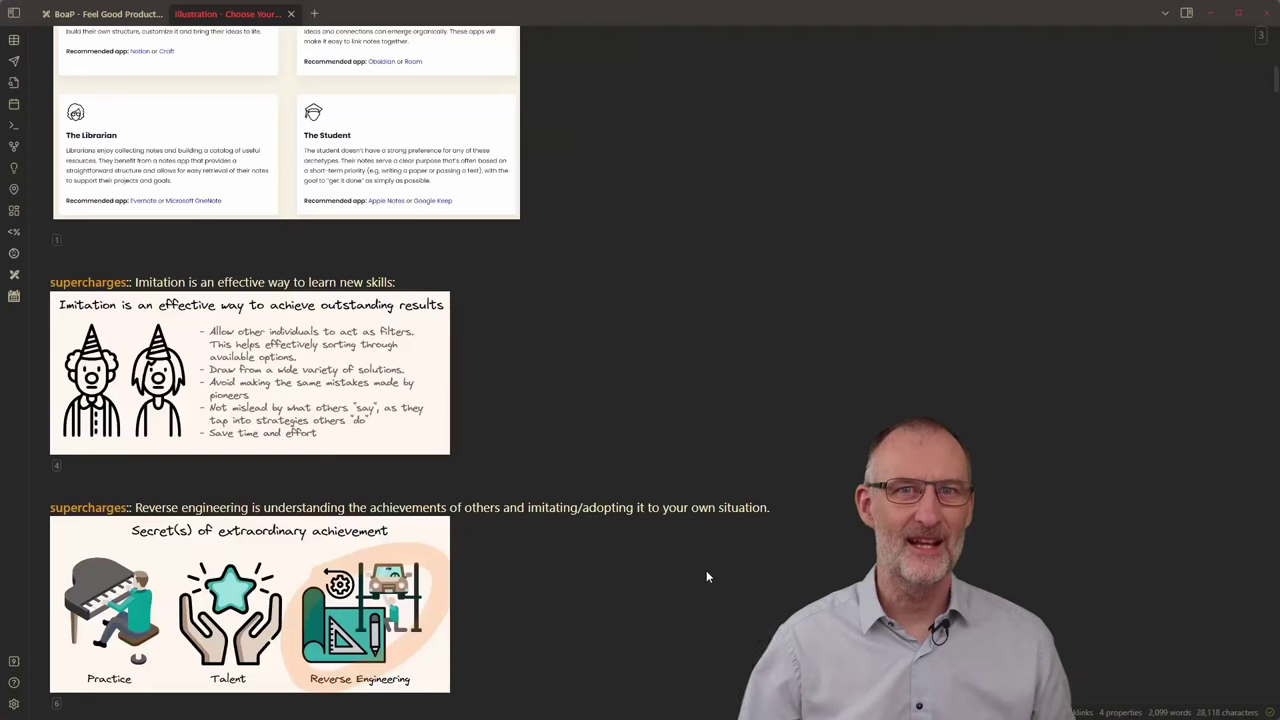
Reveal the bold field markup behind "reminds me of" and return to the illustrations in the "implements" section
double_click(79, 281)
scroll(196, 226, up, 5)
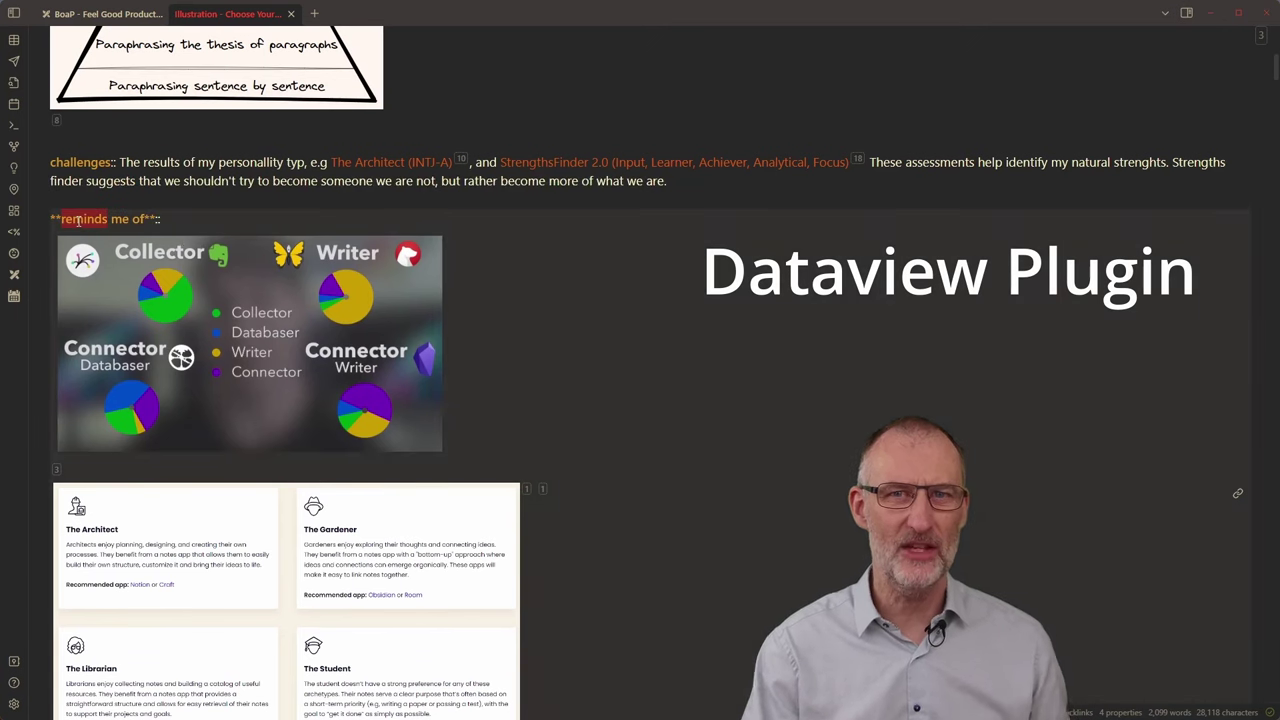
key(Up)
key(Up)
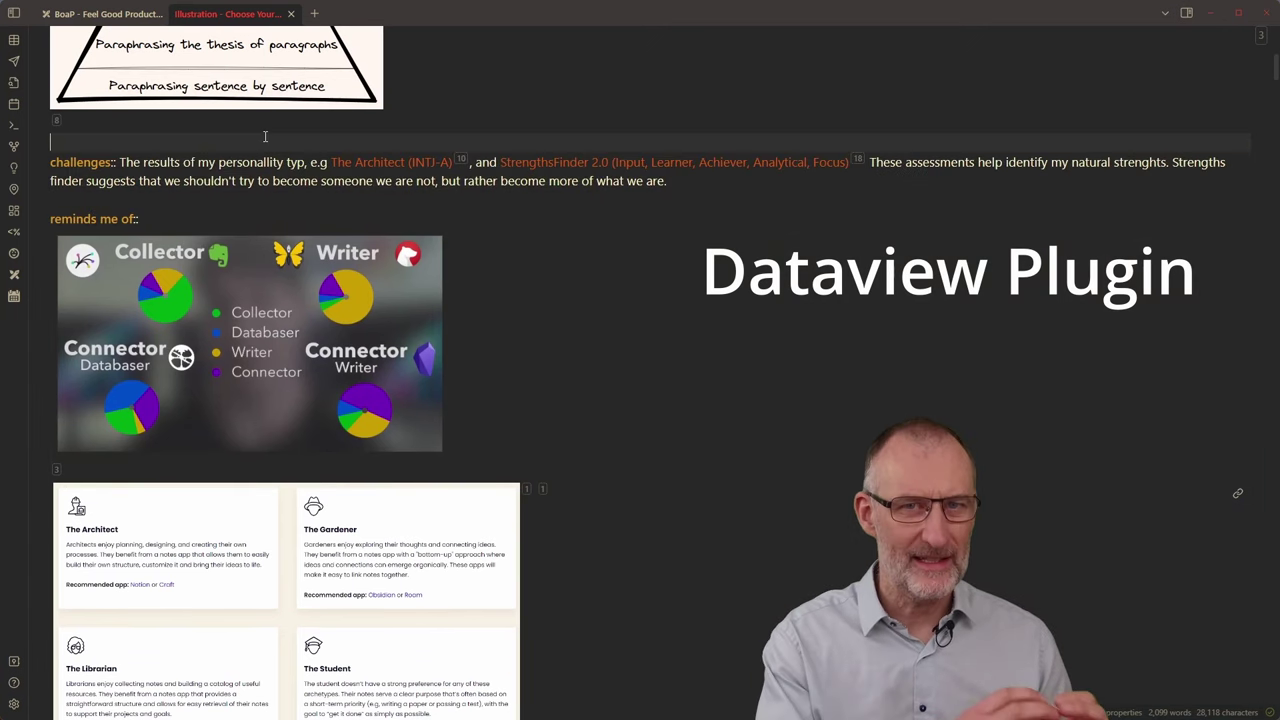
scroll(290, 157, up, 3)
scroll(290, 157, up, 2)
key(Up)
key(Up)
scroll(200, 198, up, 7)
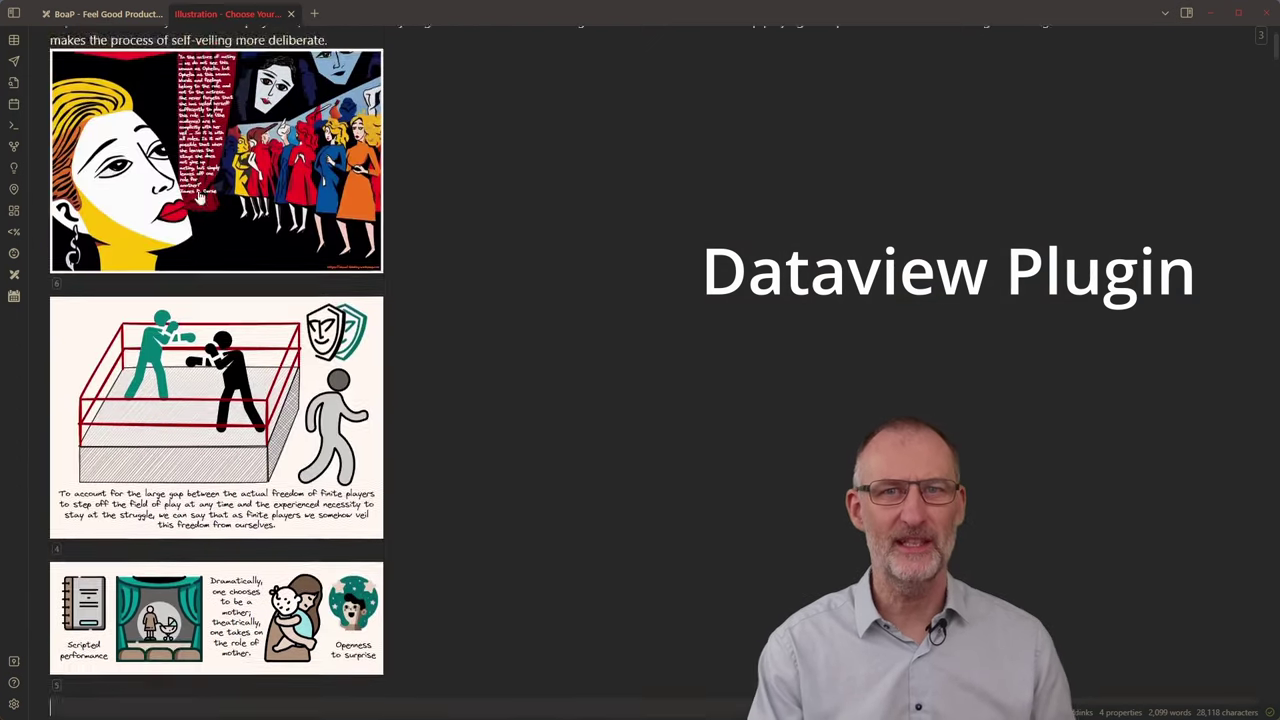
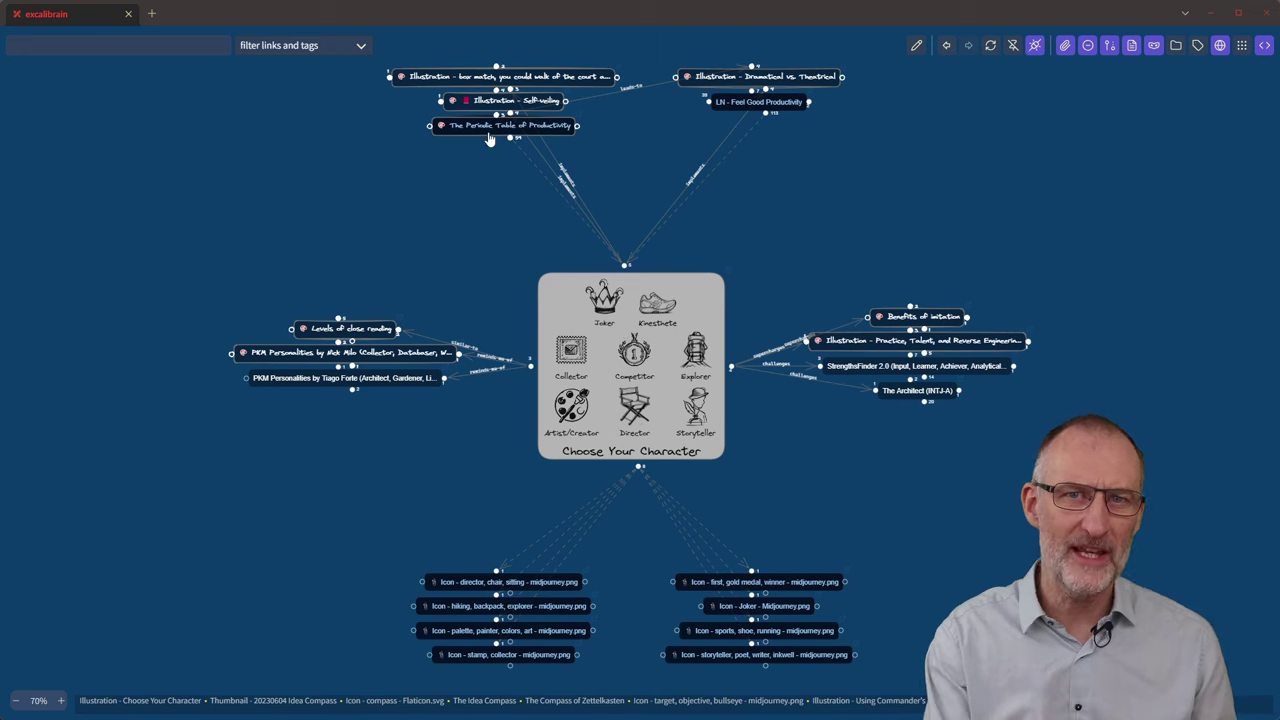
Examine the parent nodes and the "similar to" and "reminds me of" nodes linked to Choose Your Character in the ExcaliBrain graph
mouse_move(507, 130)
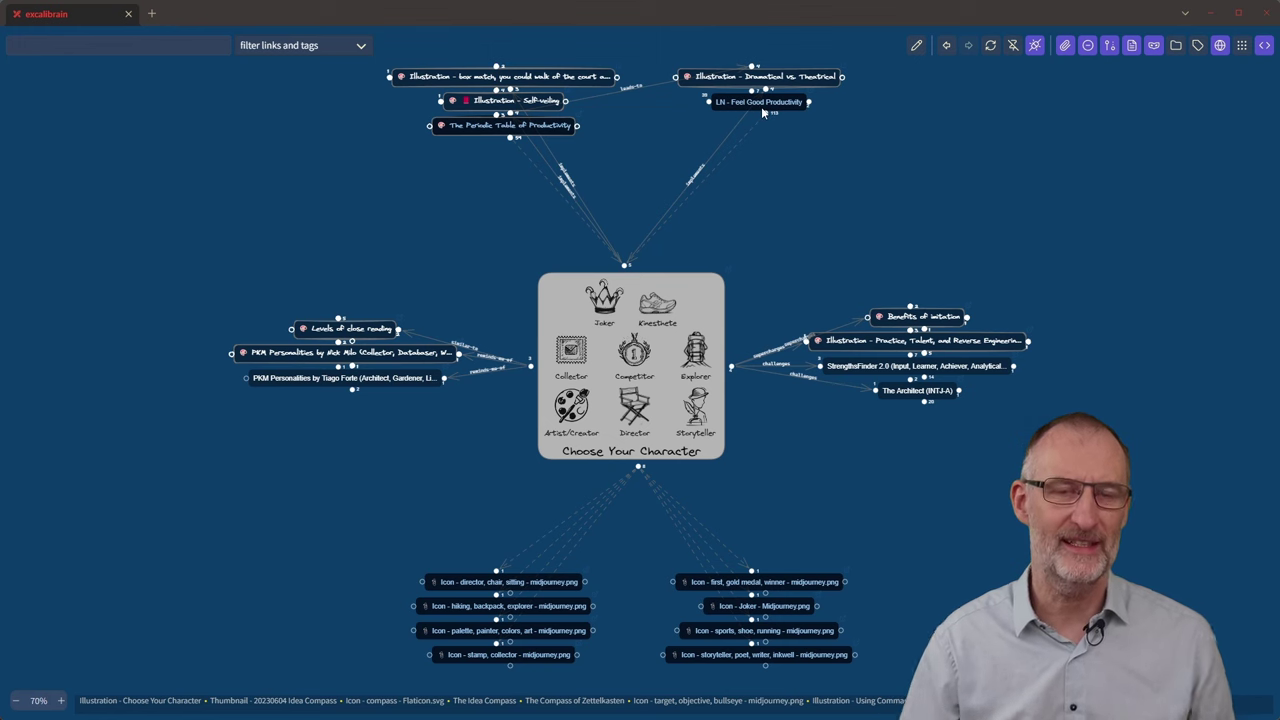
mouse_move(766, 106)
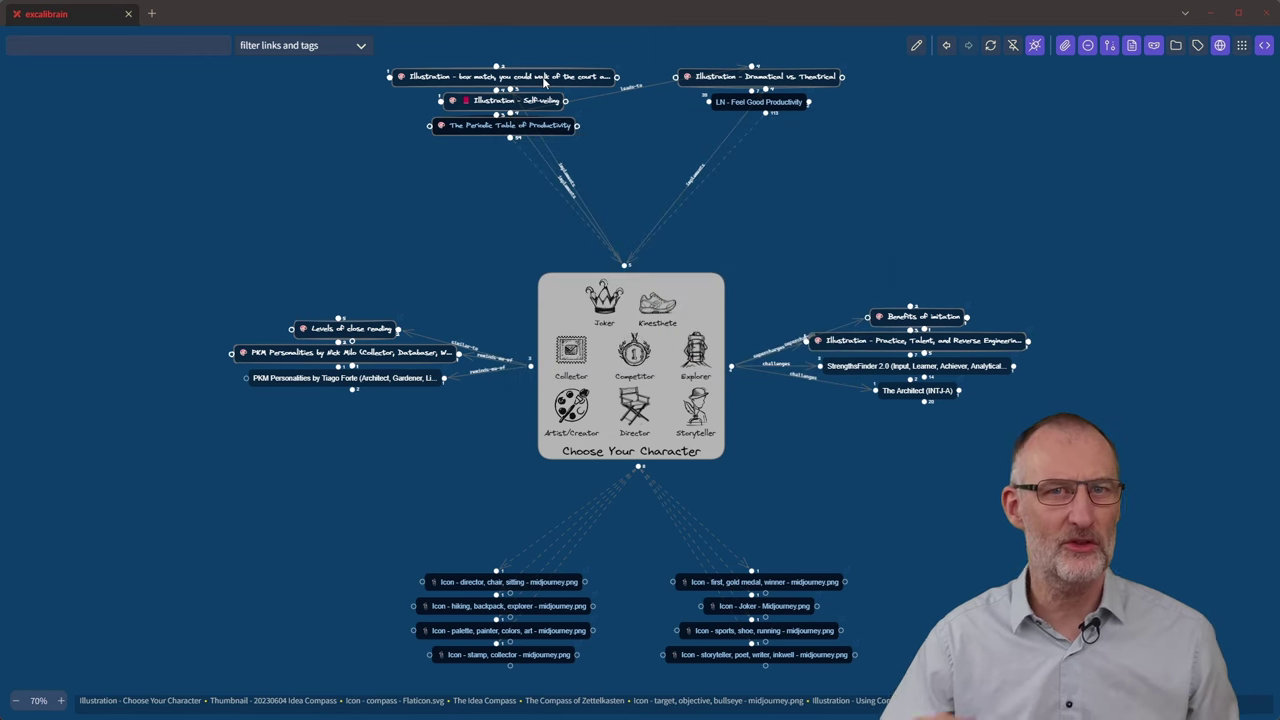
mouse_move(547, 80)
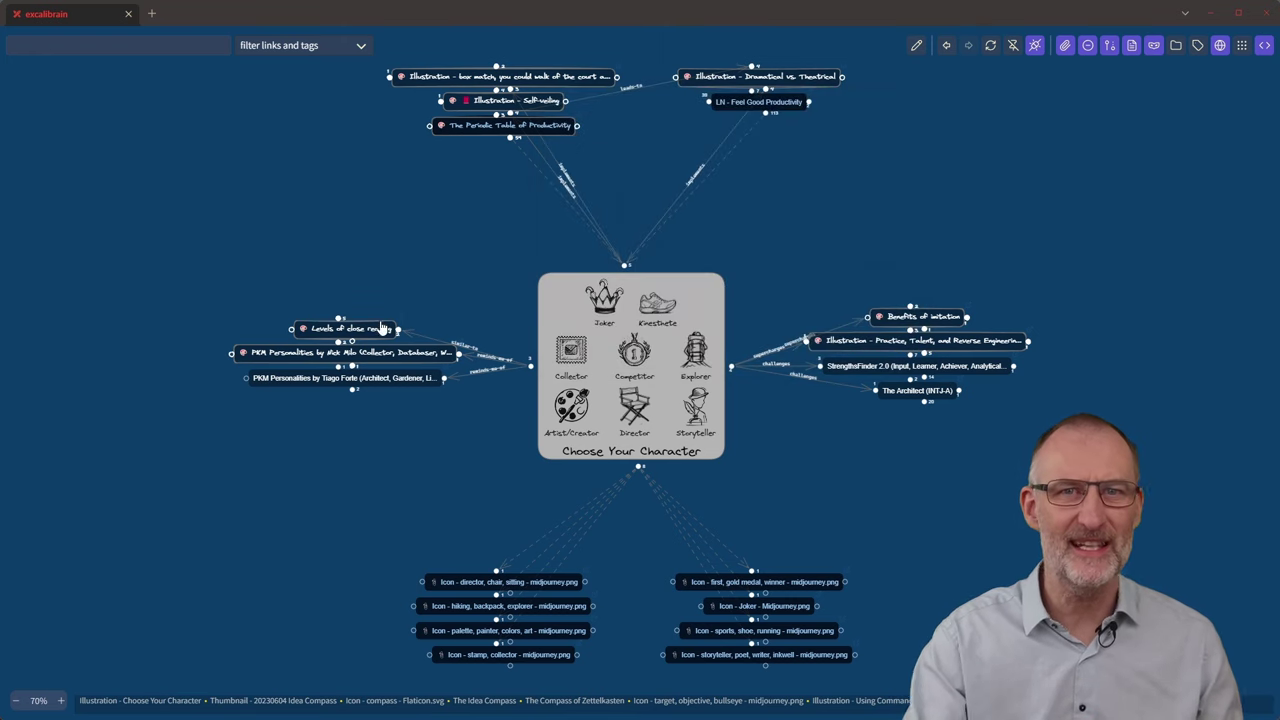
mouse_move(377, 335)
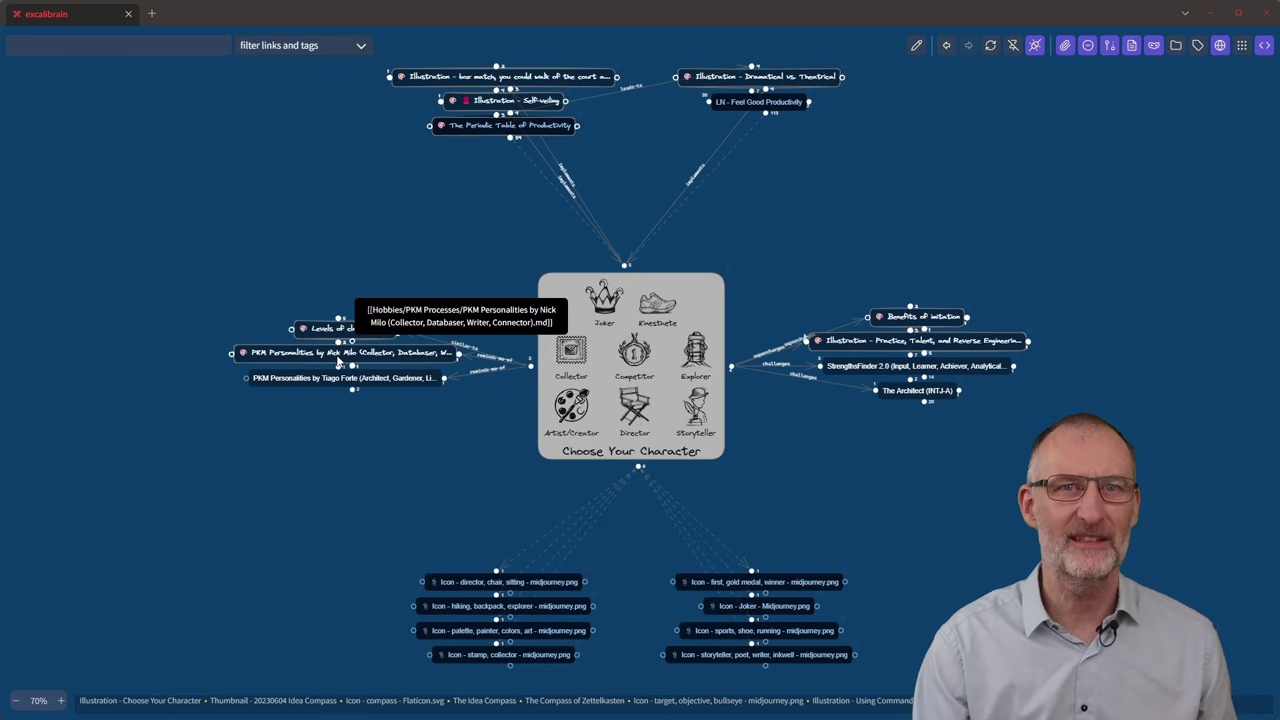
mouse_move(347, 357)
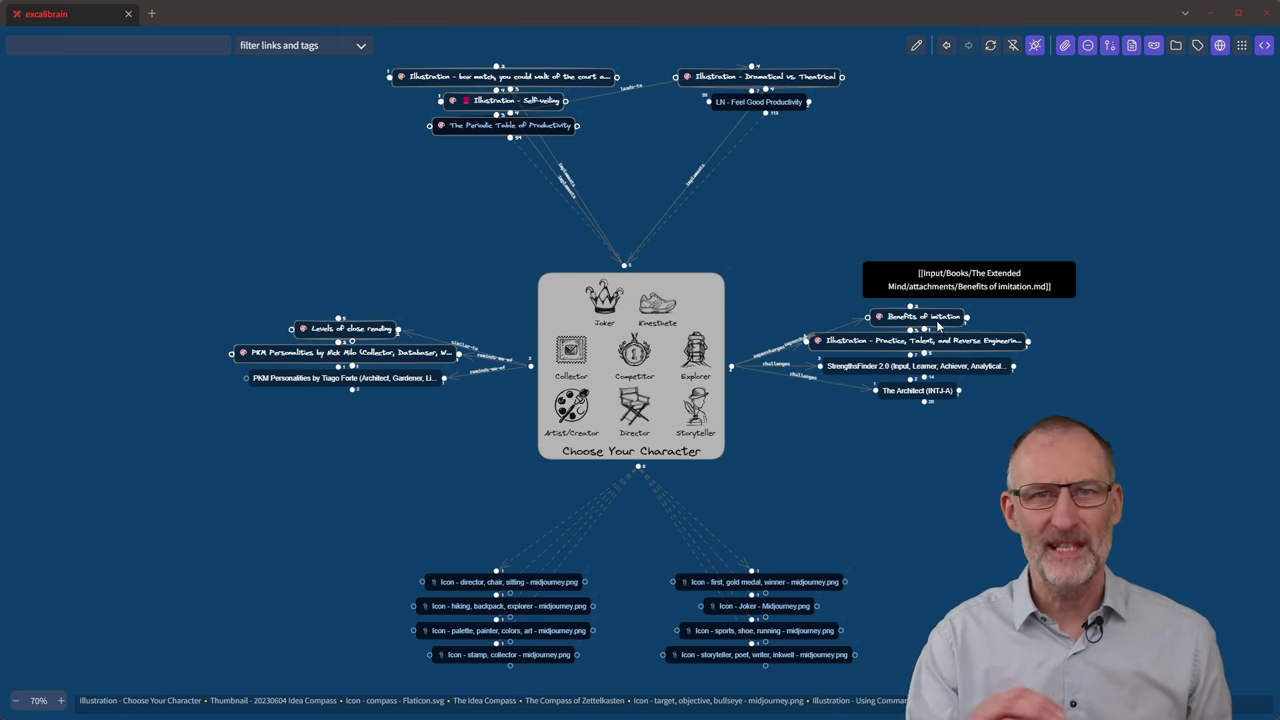
Preview the Benefits of imitation node and examine the "challenges" nodes and child icon files linked to Choose Your Character
mouse_move(940, 322)
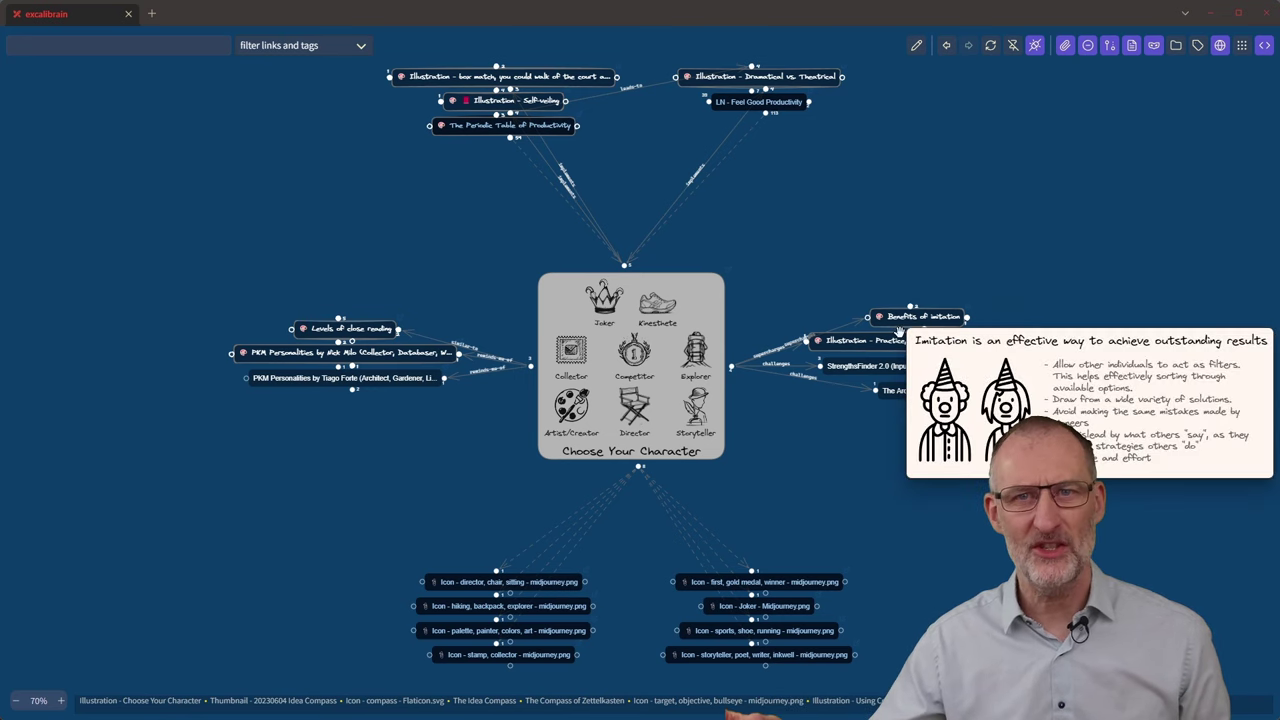
mouse_move(867, 346)
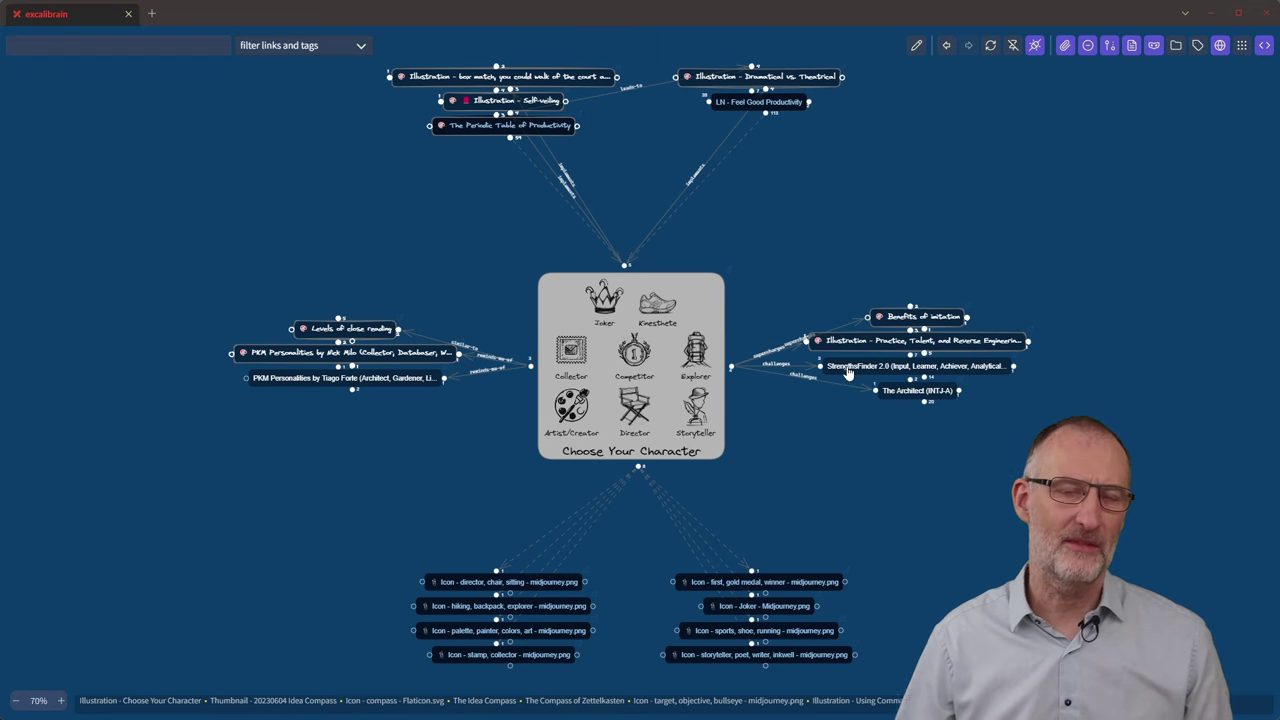
mouse_move(848, 371)
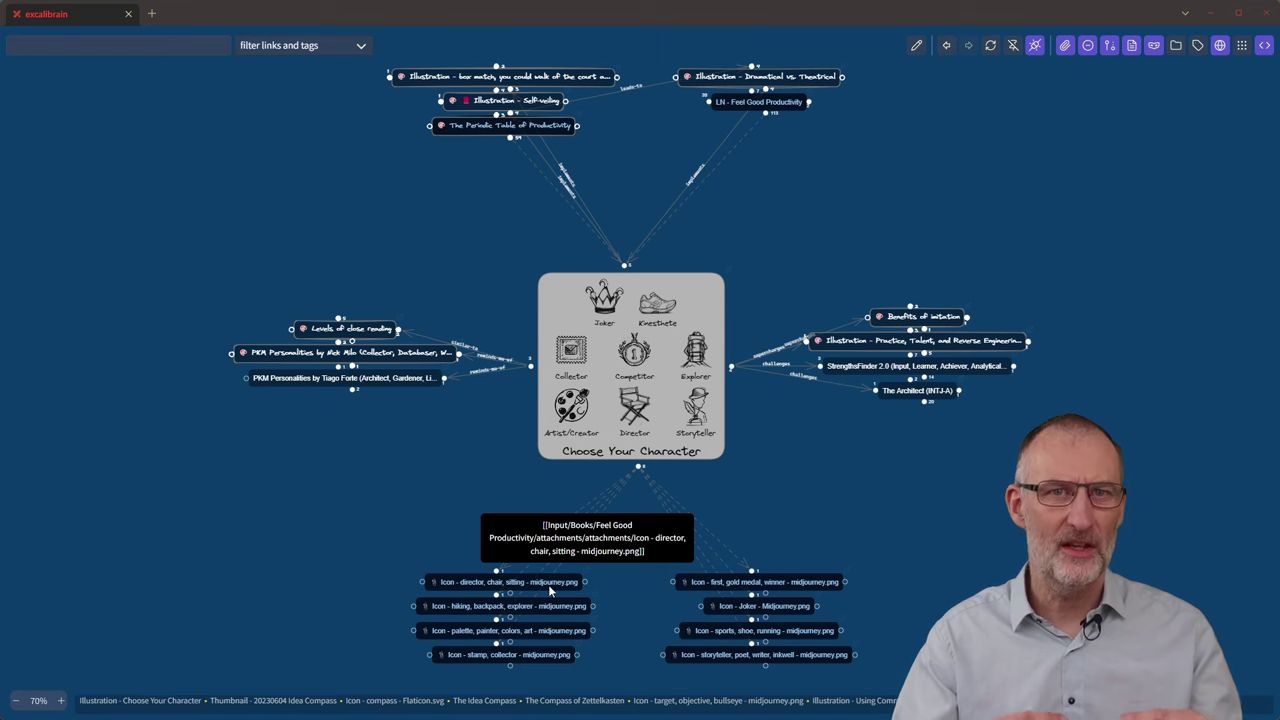
mouse_move(549, 586)
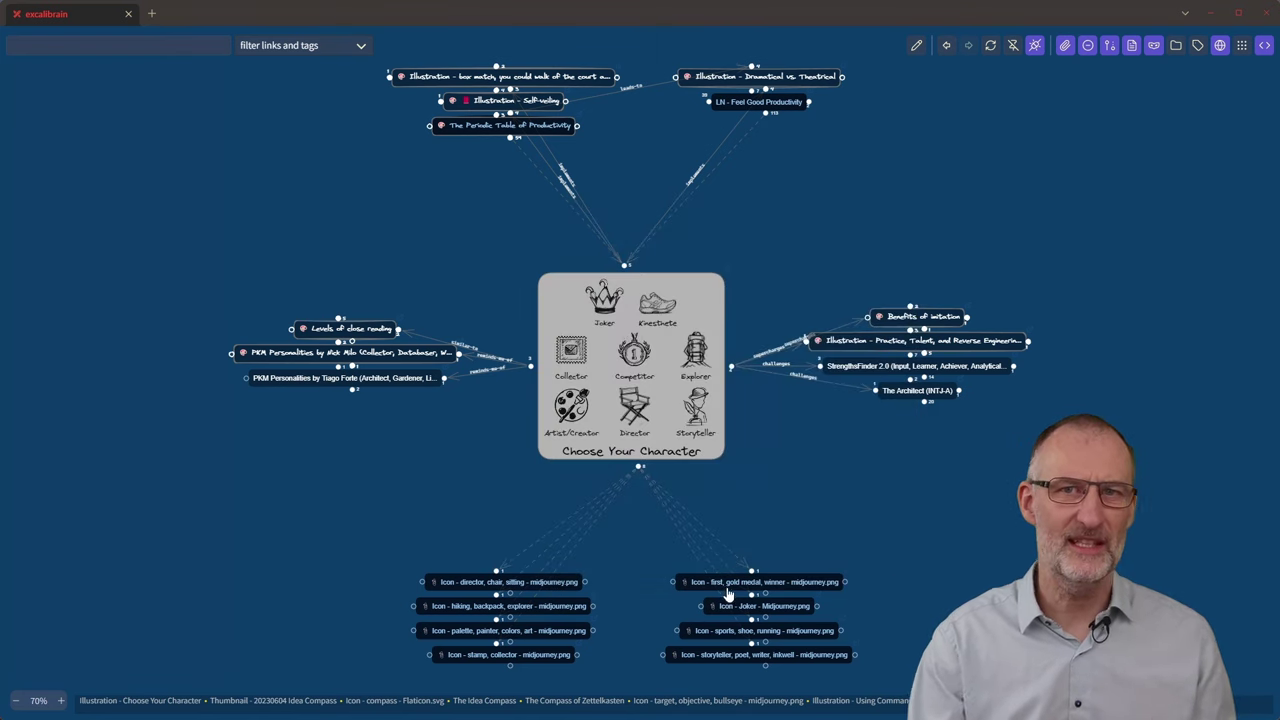
mouse_move(729, 609)
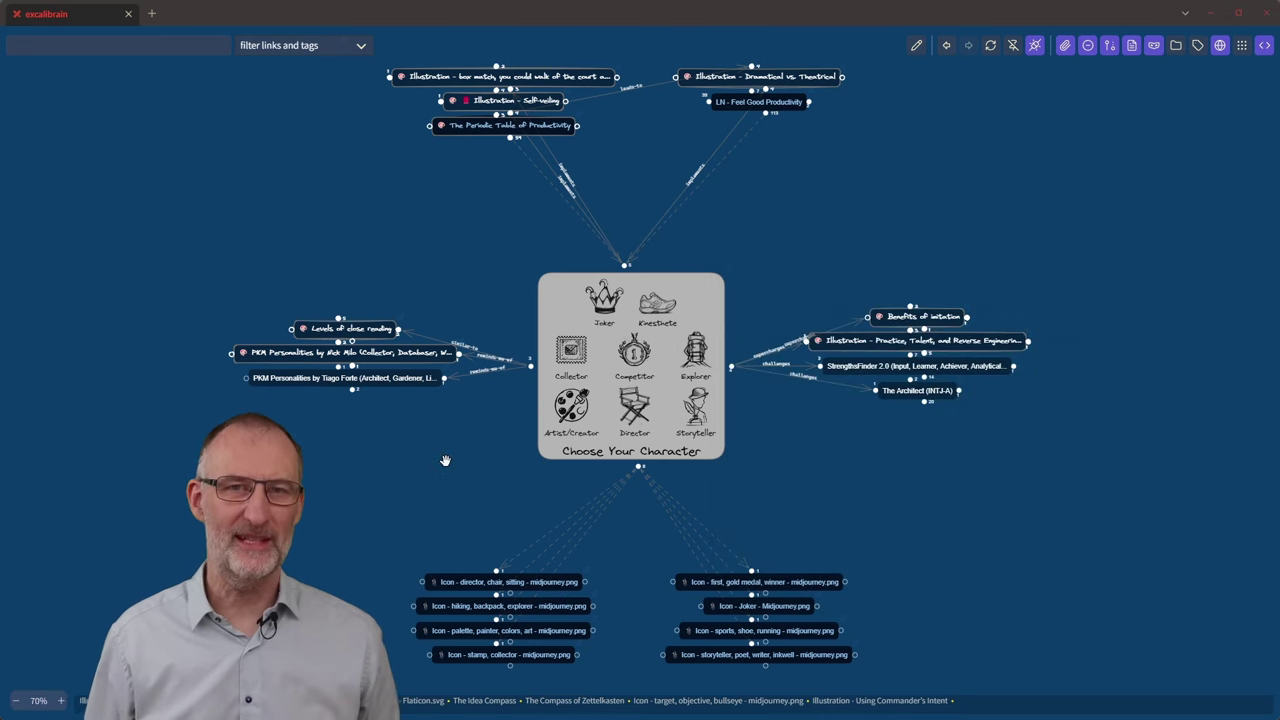
Refocus the graph on The Periodic Table of Productivity and, from its children, on the Embrace Your Curiosity illustration
click(512, 130)
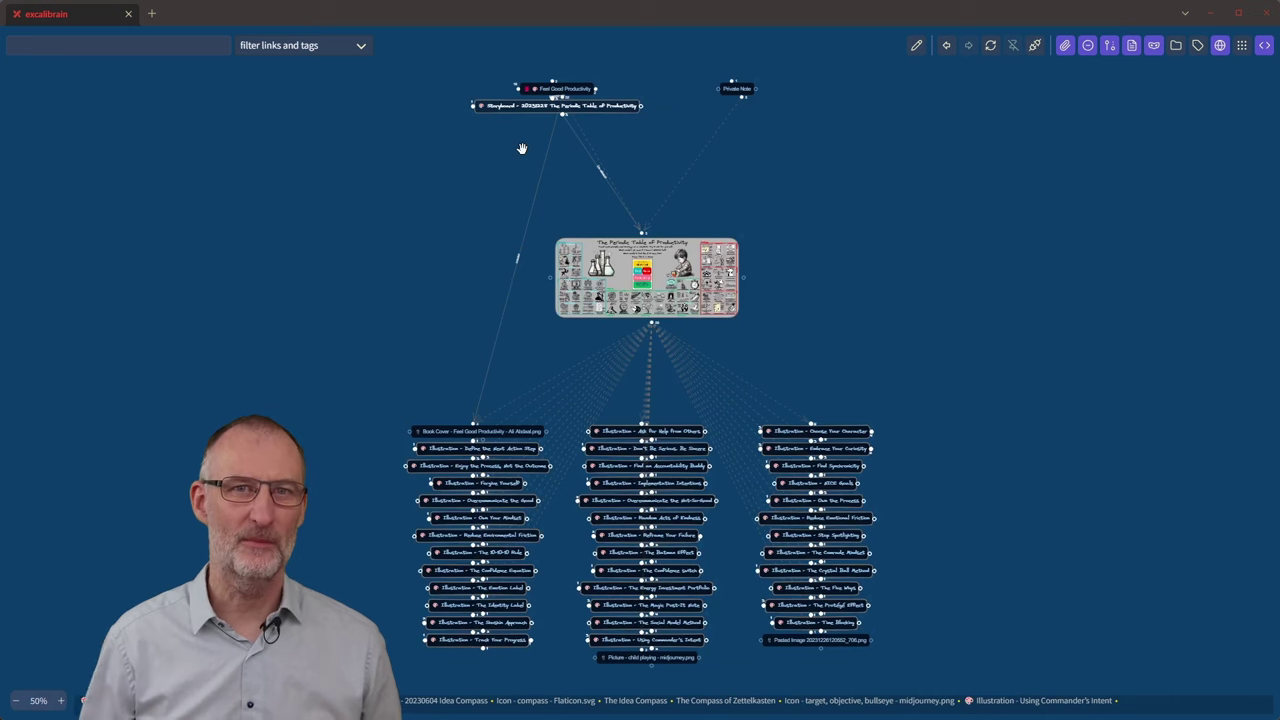
scroll(480, 409, up, 5)
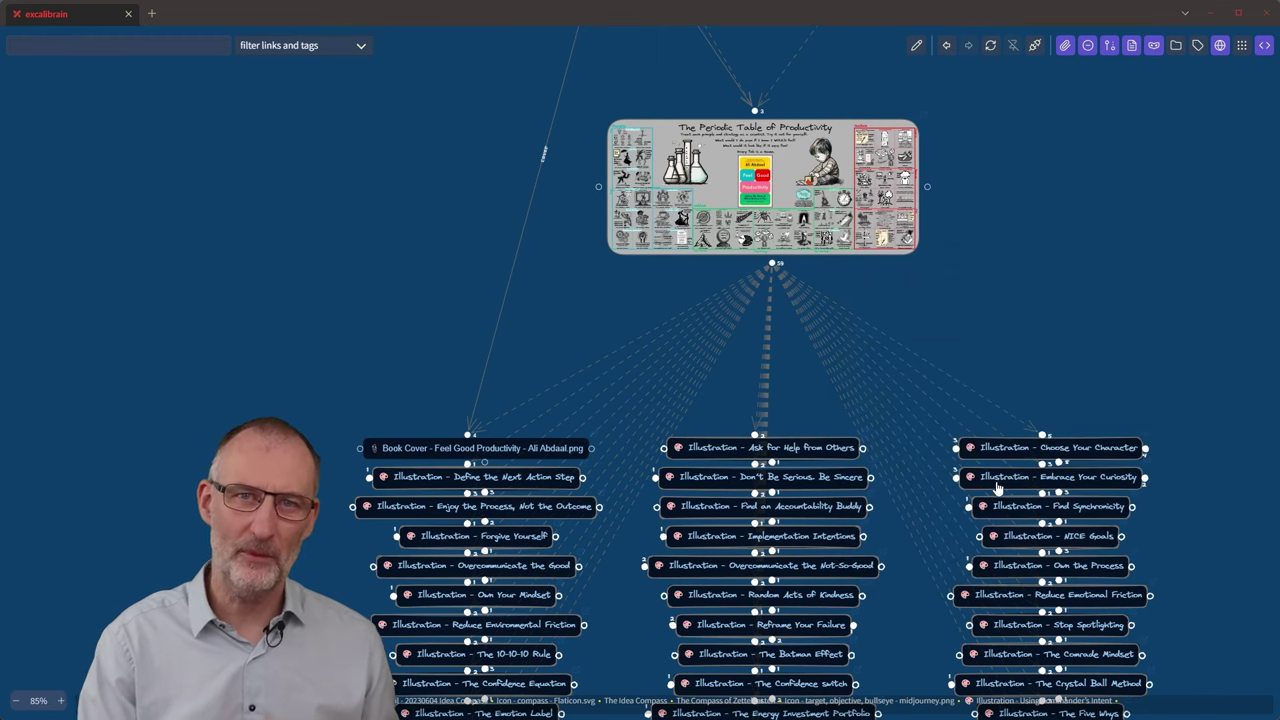
click(995, 479)
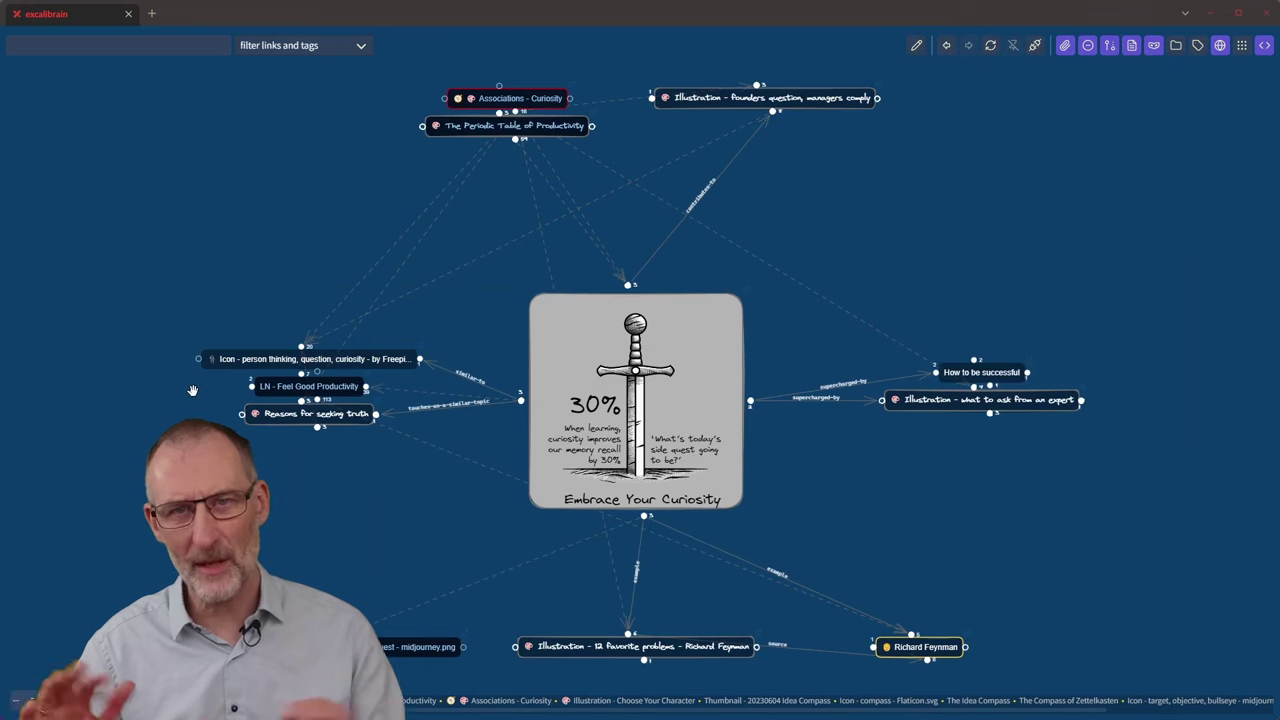
Examine the "similar-to" and "touches-on-a-similar-topic" links of Embrace Your Curiosity up close
scroll(220, 390, up, 10)
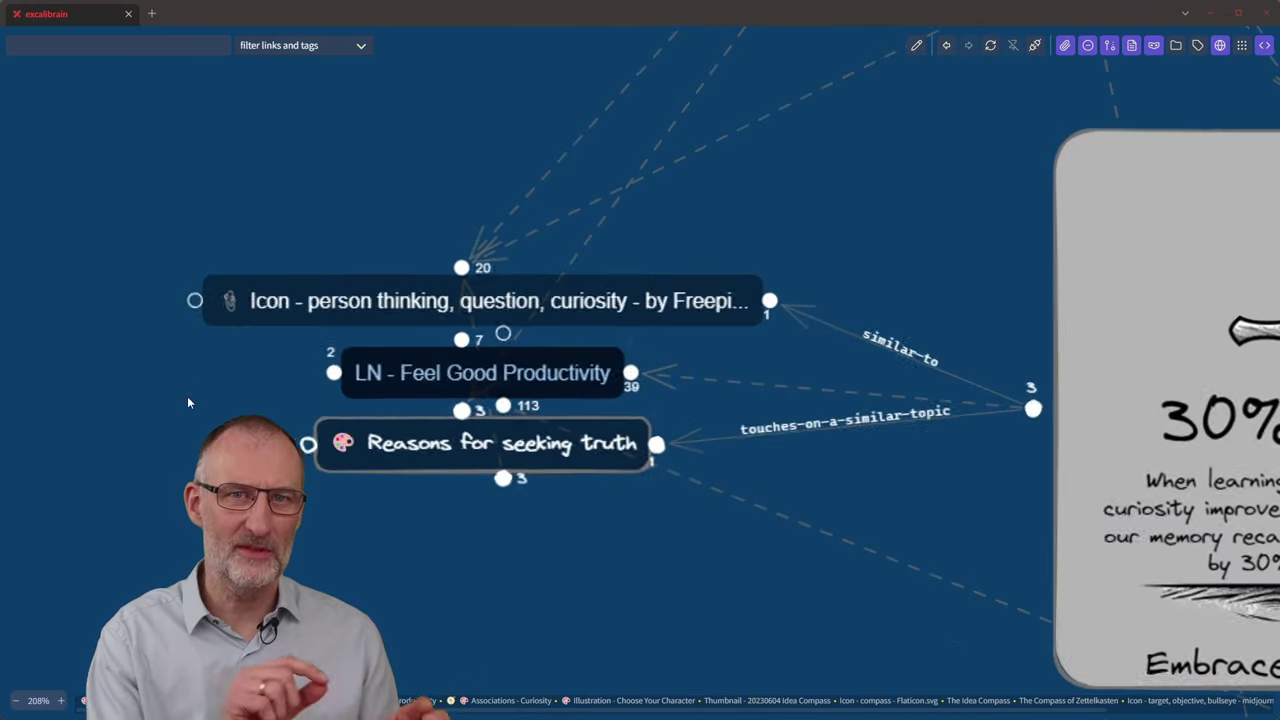
scroll(188, 401, up, 2)
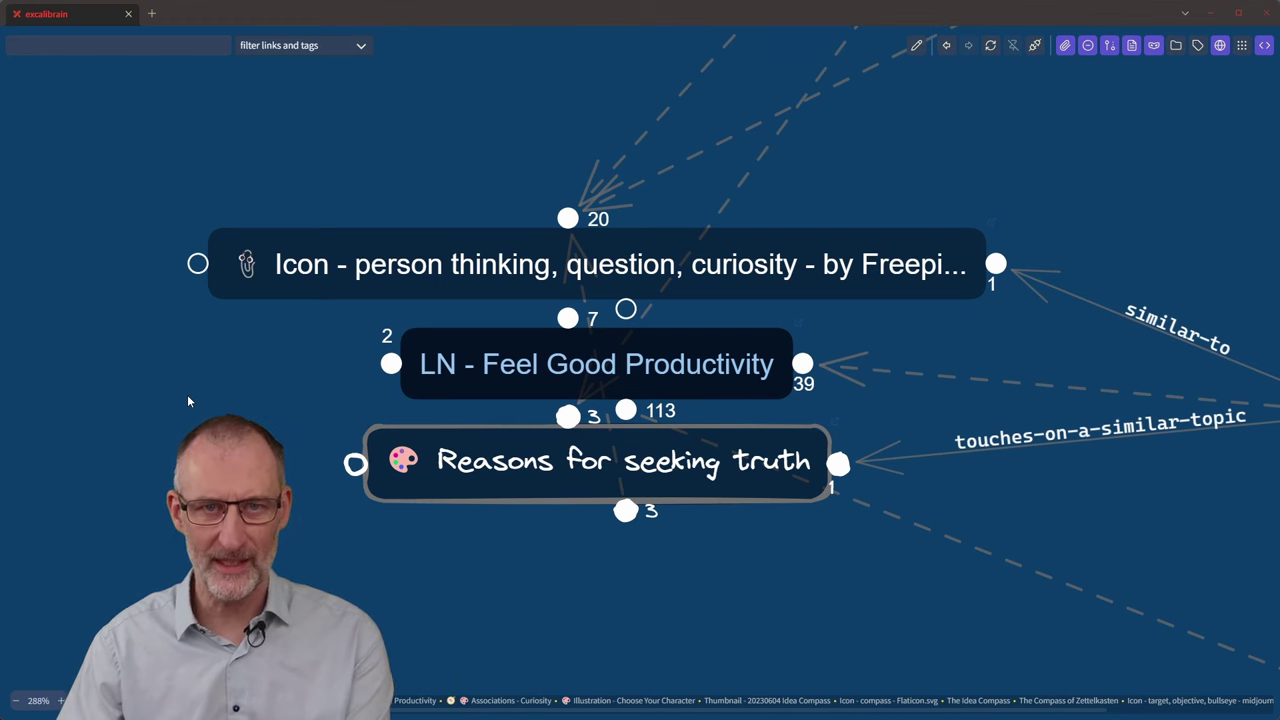
scroll(188, 400, down, 3)
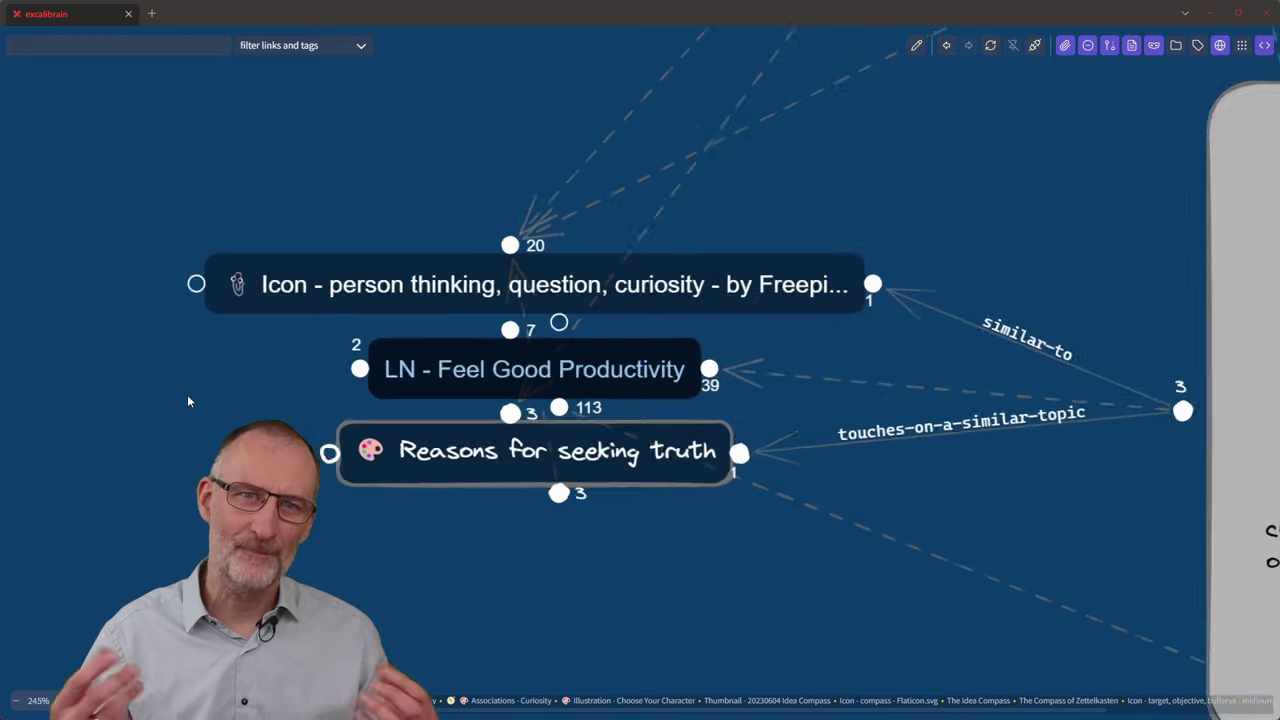
scroll(188, 400, down, 5)
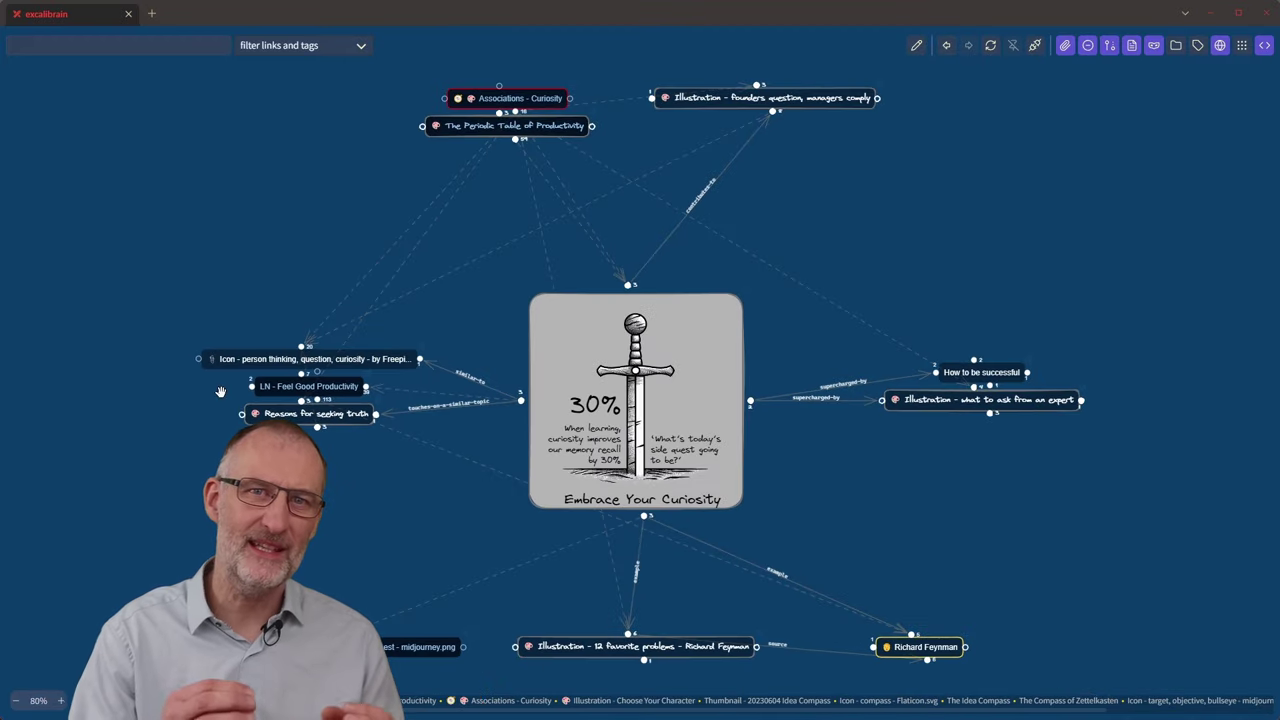
Open the Associations - Curiosity drawing and step through its presentation slides from the overview past the "Why seek TRUTH?" slide
click(509, 98)
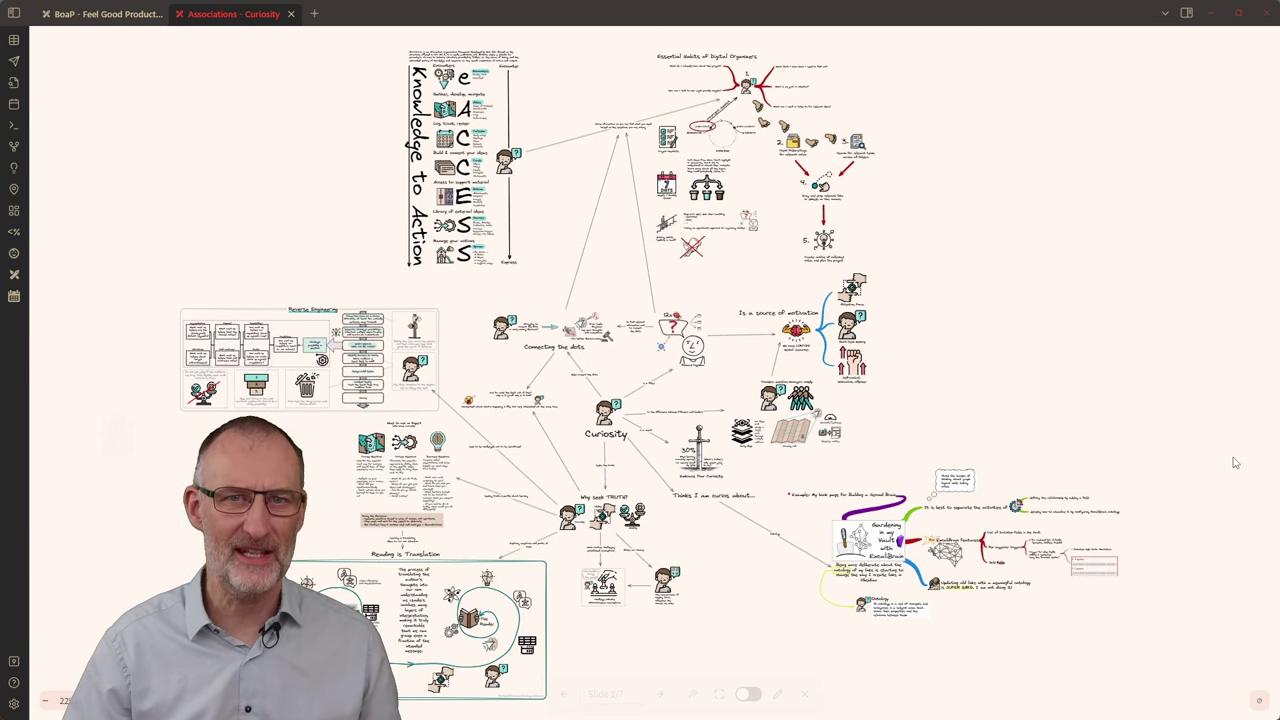
key(Right)
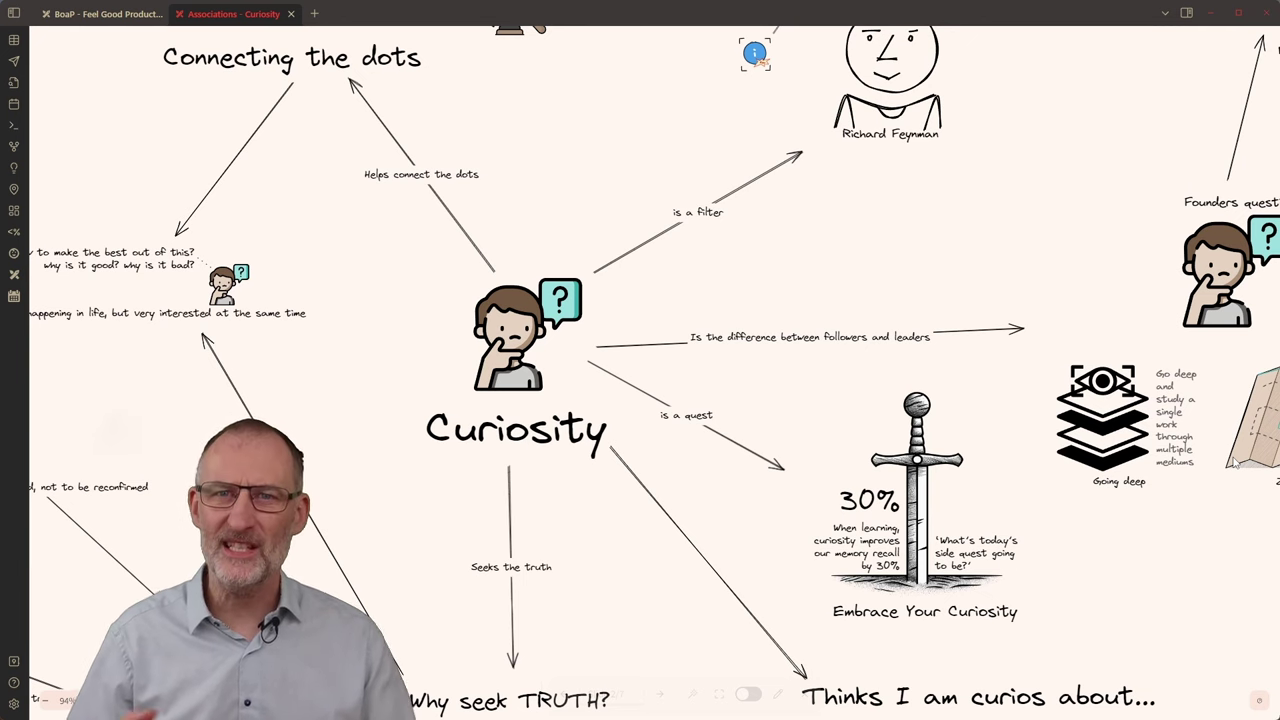
key(Right)
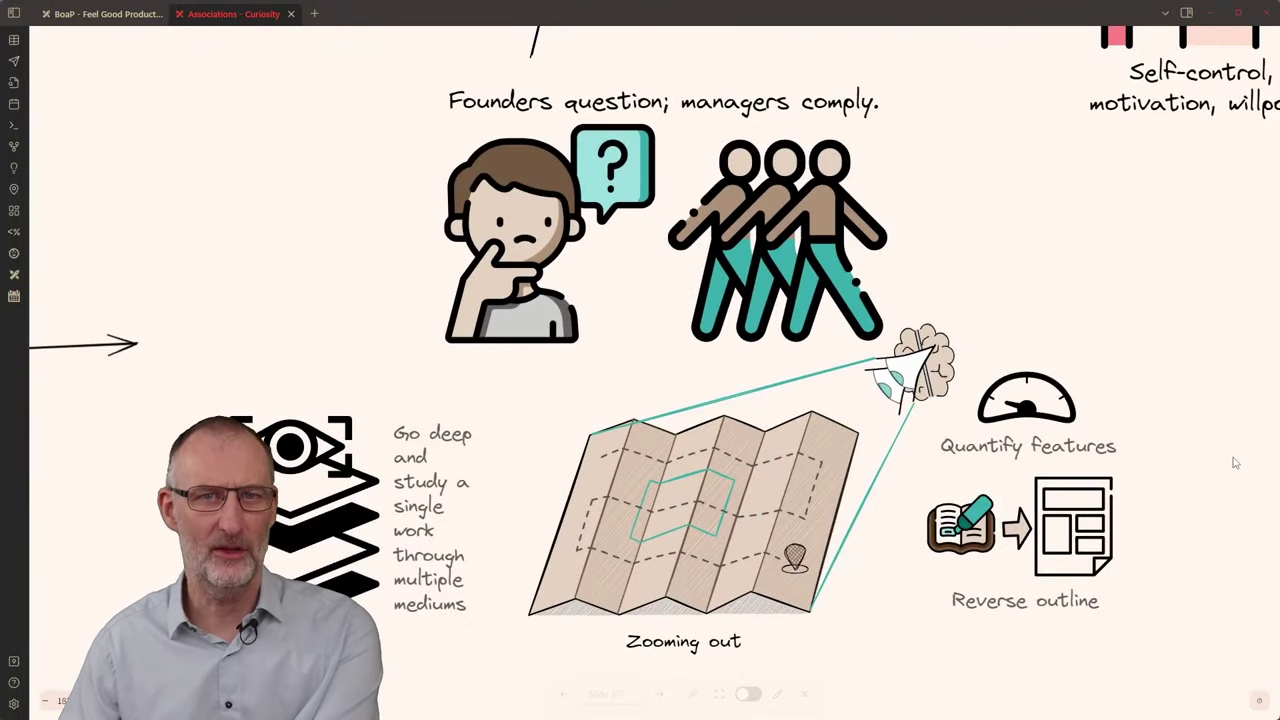
key(Right)
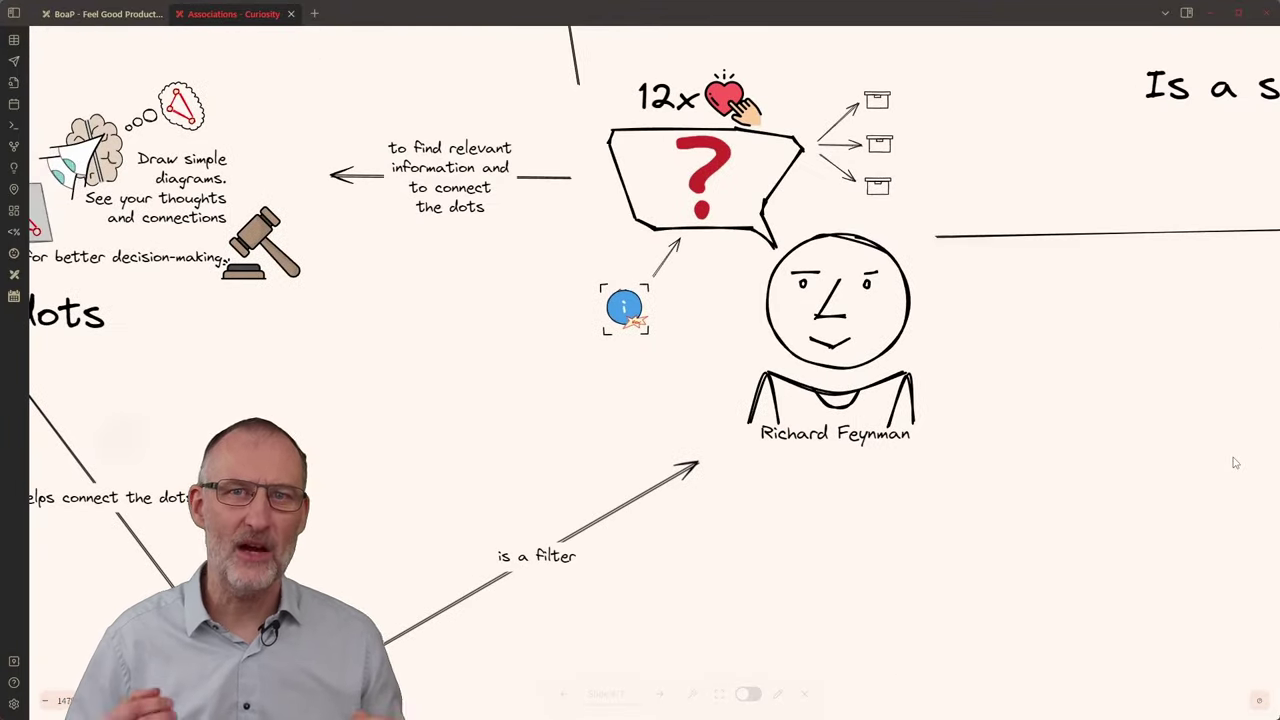
key(Right)
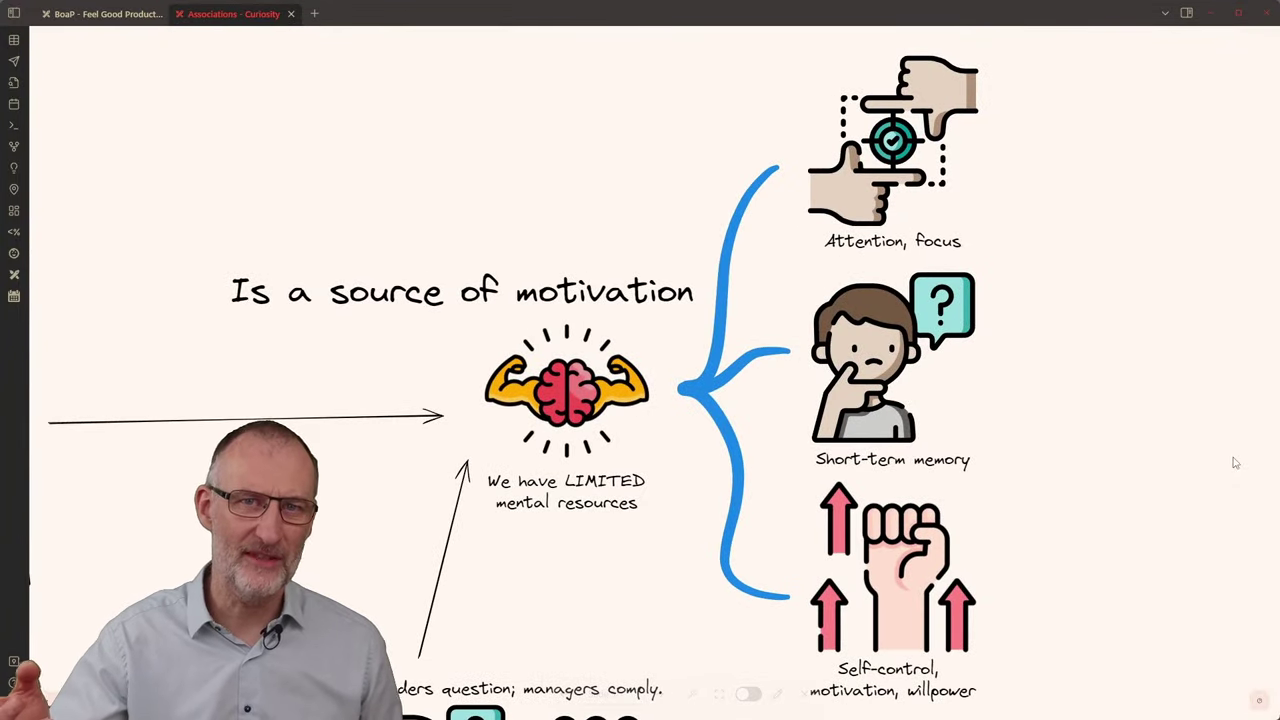
key(Right)
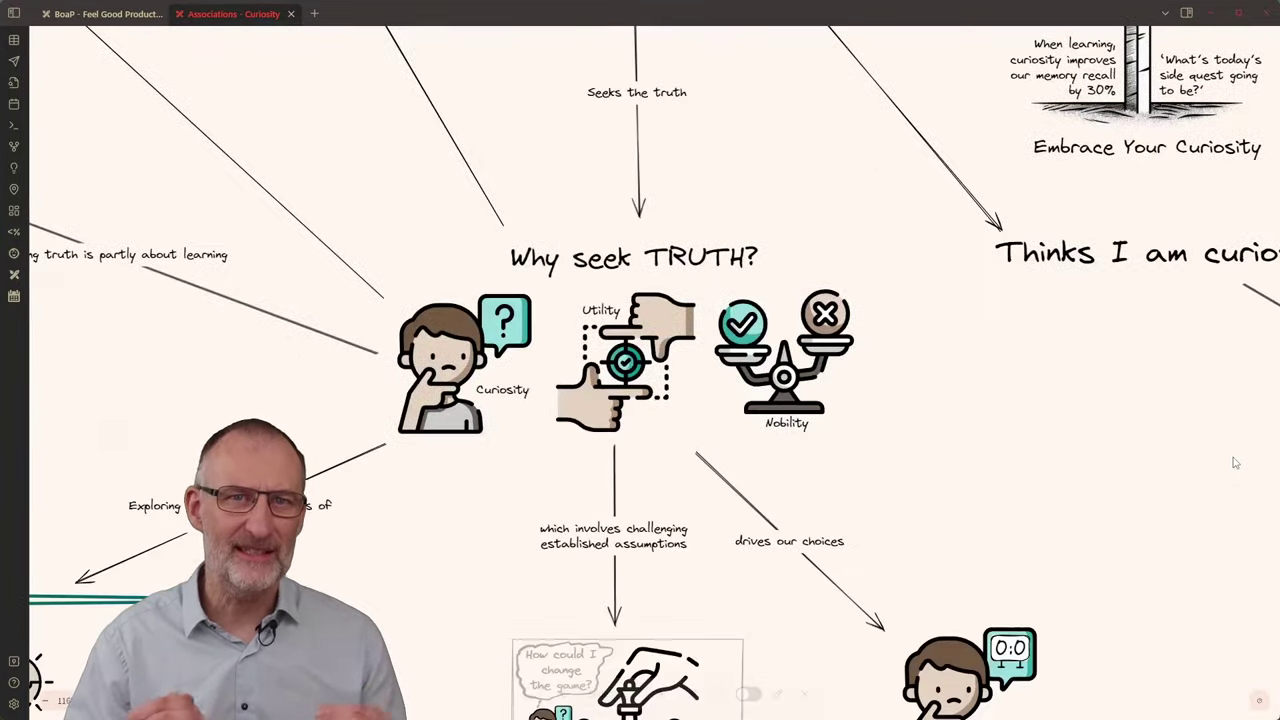
key(Right)
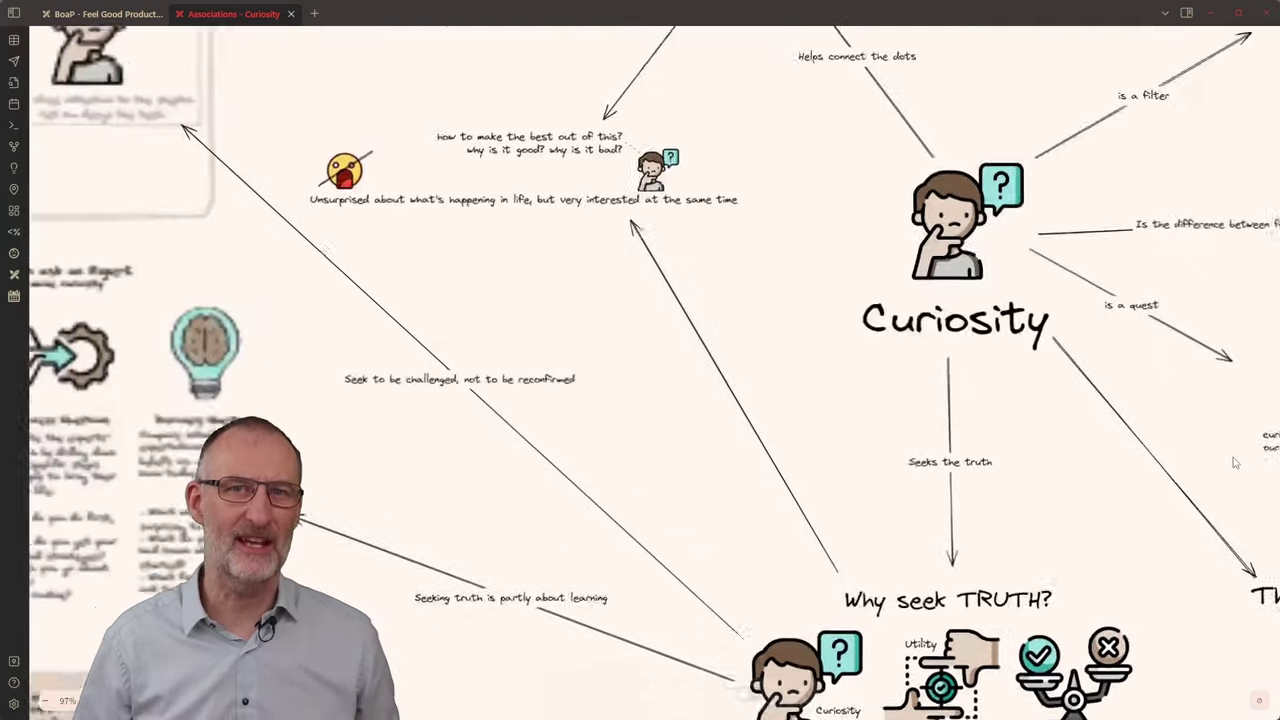